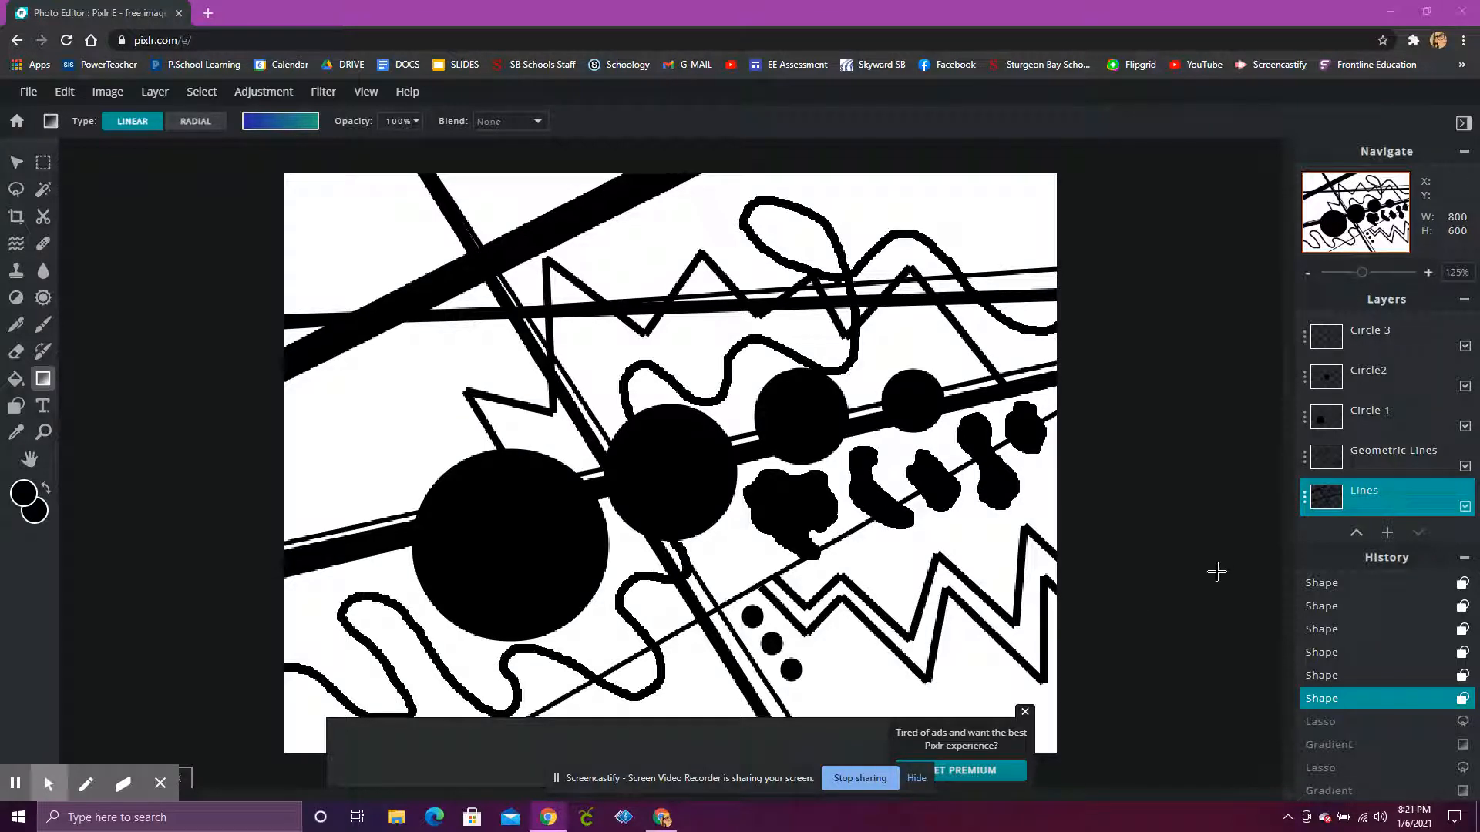
Step: On the Lines layer, outline the large white area above the near-horizontal lines and beside the thick diagonal bar with a polygon lasso selection
{"action": "left_click", "coordinate": [1375, 497]}
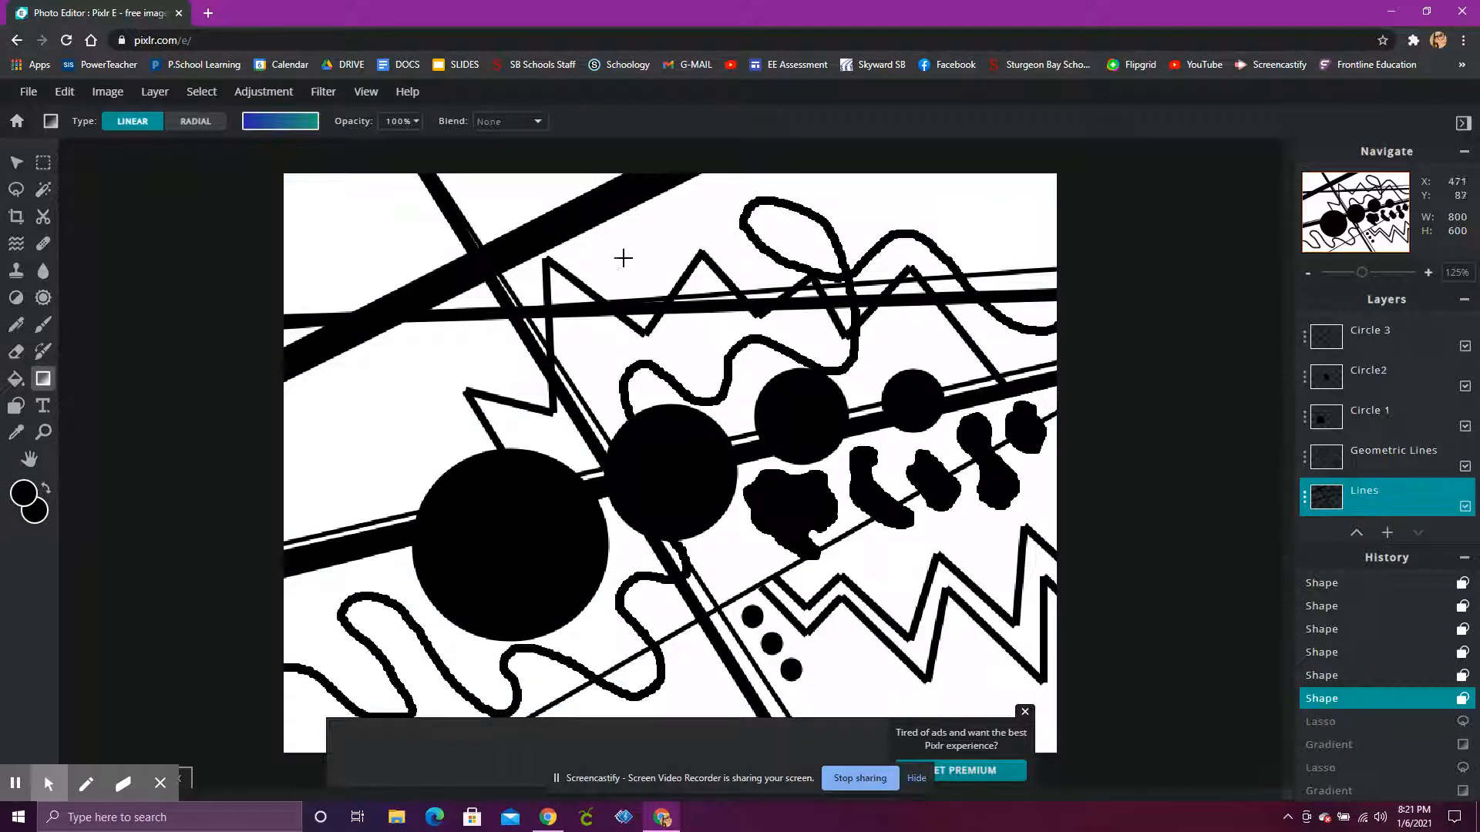
{"action": "left_click", "coordinate": [16, 189]}
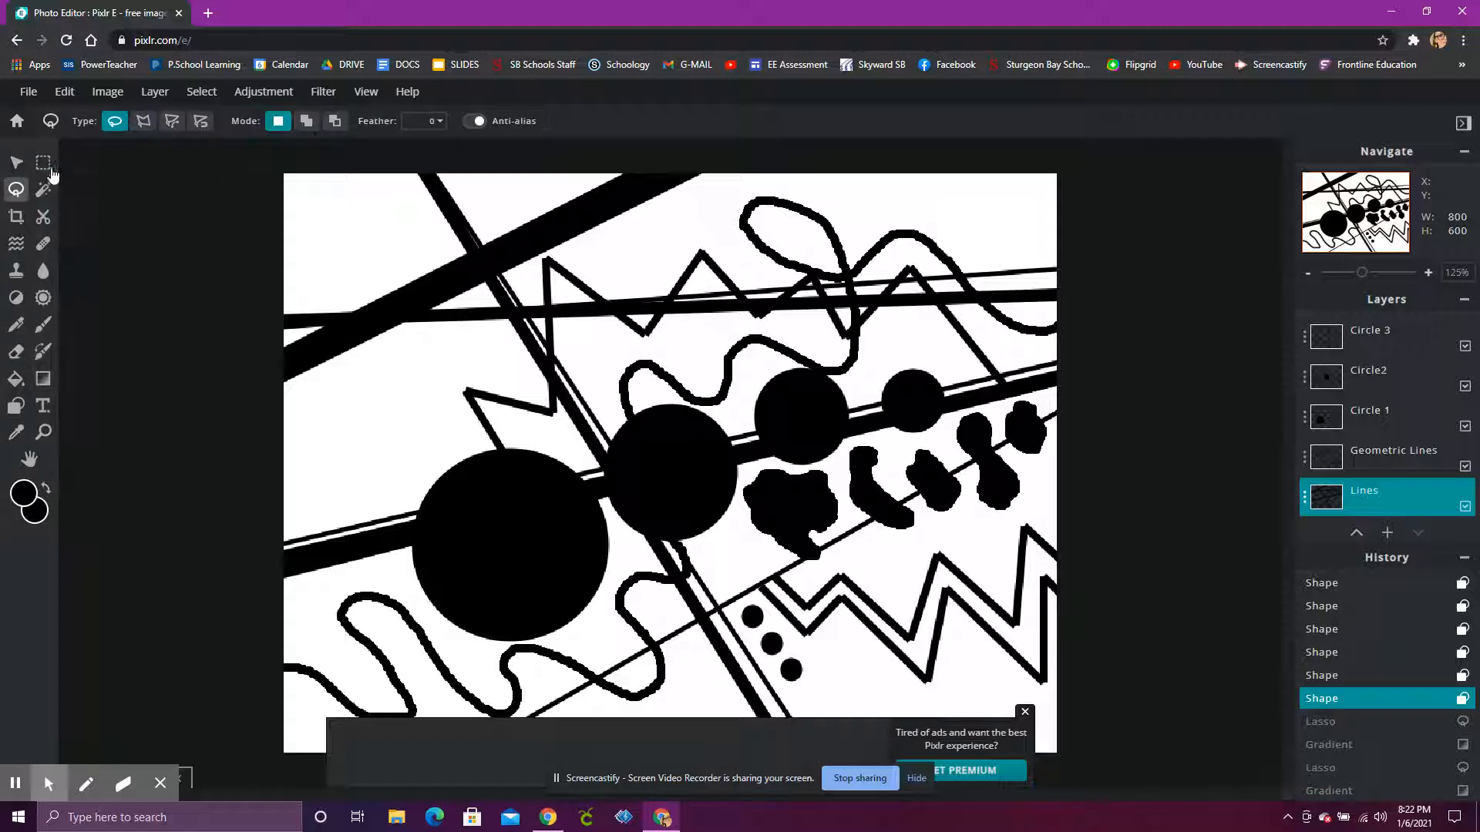
{"action": "left_click", "coordinate": [142, 124]}
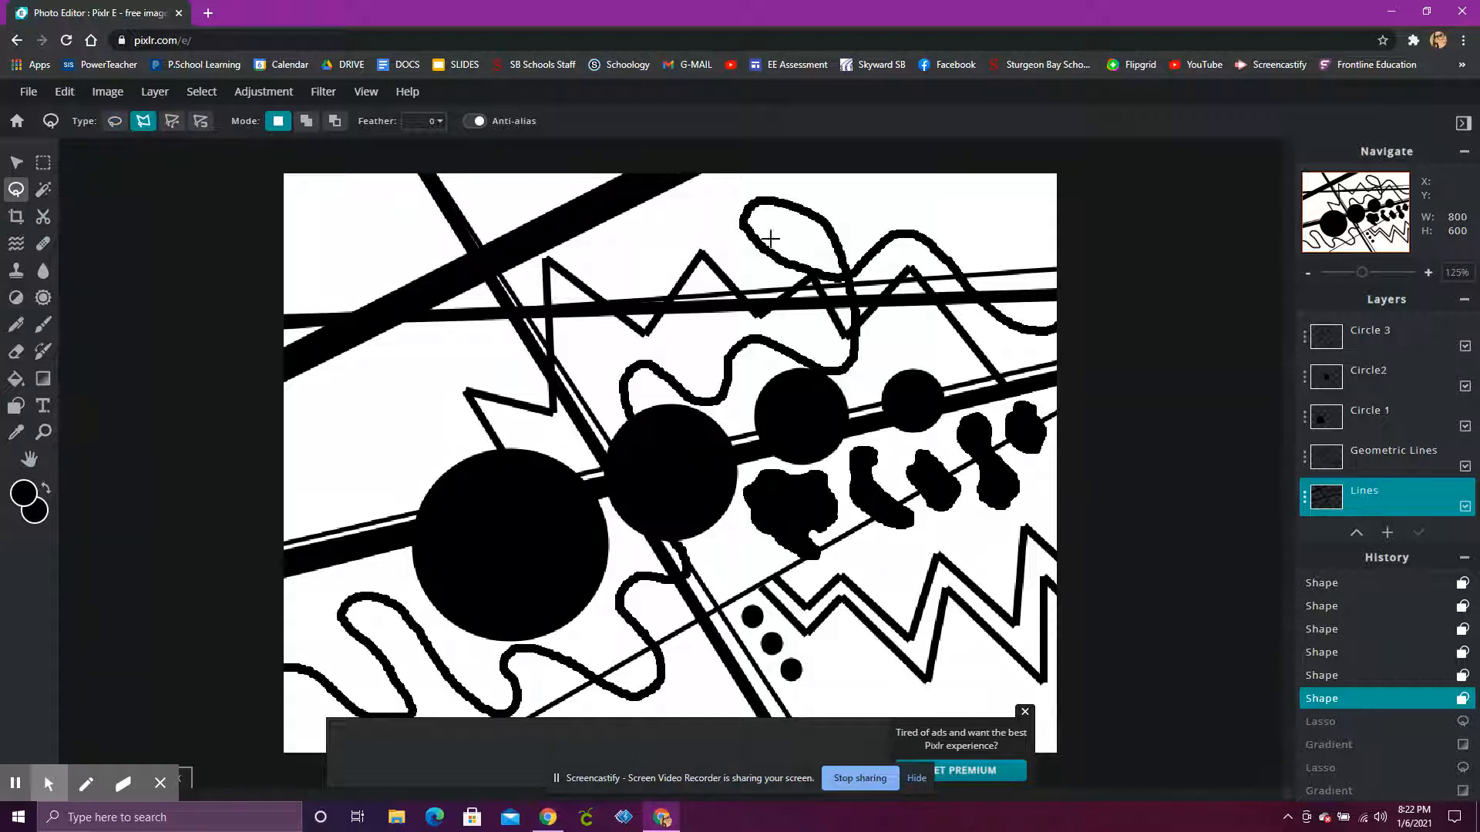
{"action": "left_click", "coordinate": [702, 173]}
{"action": "left_click", "coordinate": [502, 271]}
{"action": "left_click", "coordinate": [522, 306]}
{"action": "left_click", "coordinate": [1057, 267]}
{"action": "left_click", "coordinate": [1059, 173]}
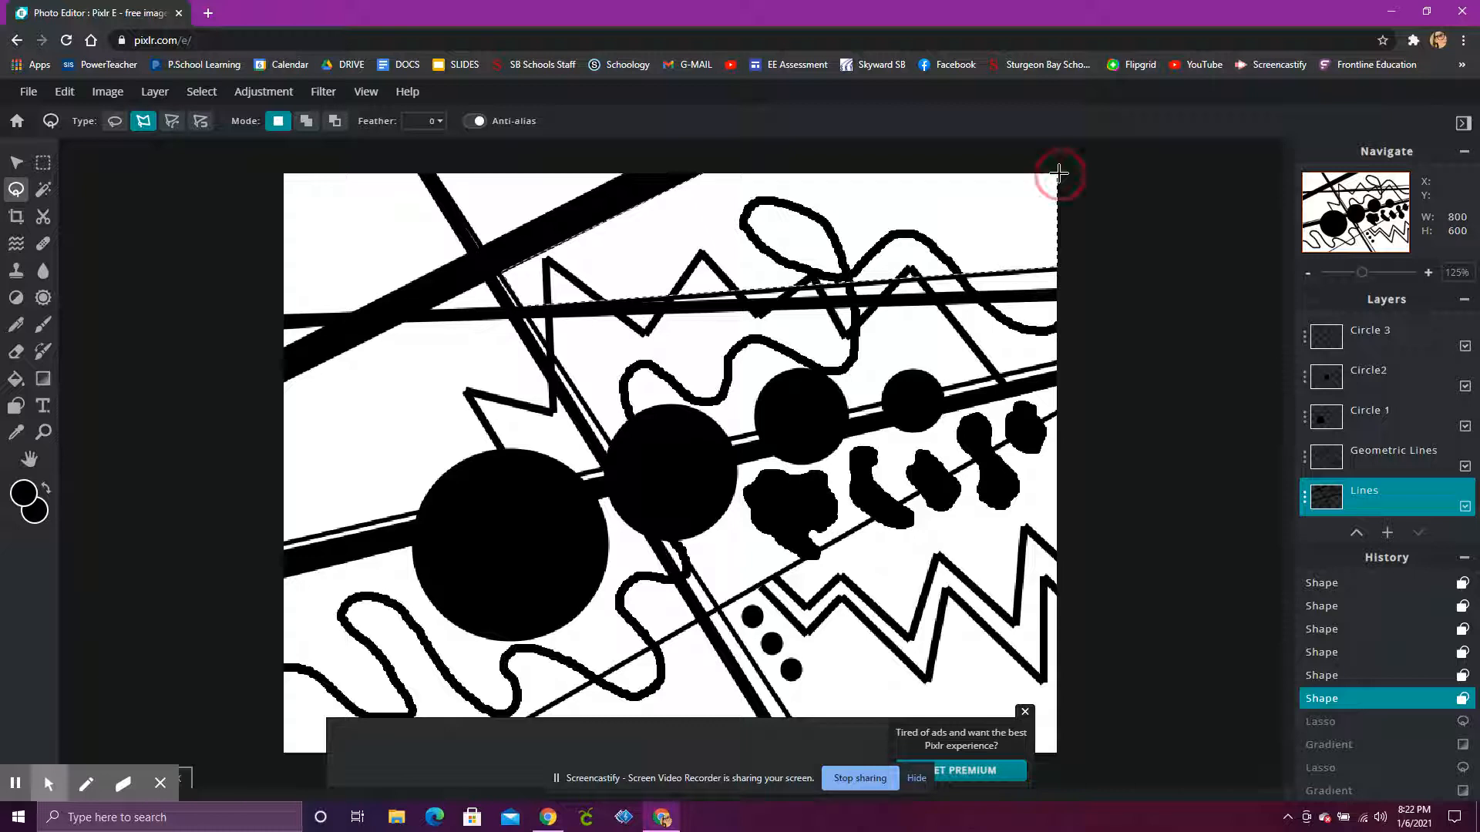
{"action": "left_click", "coordinate": [699, 171]}
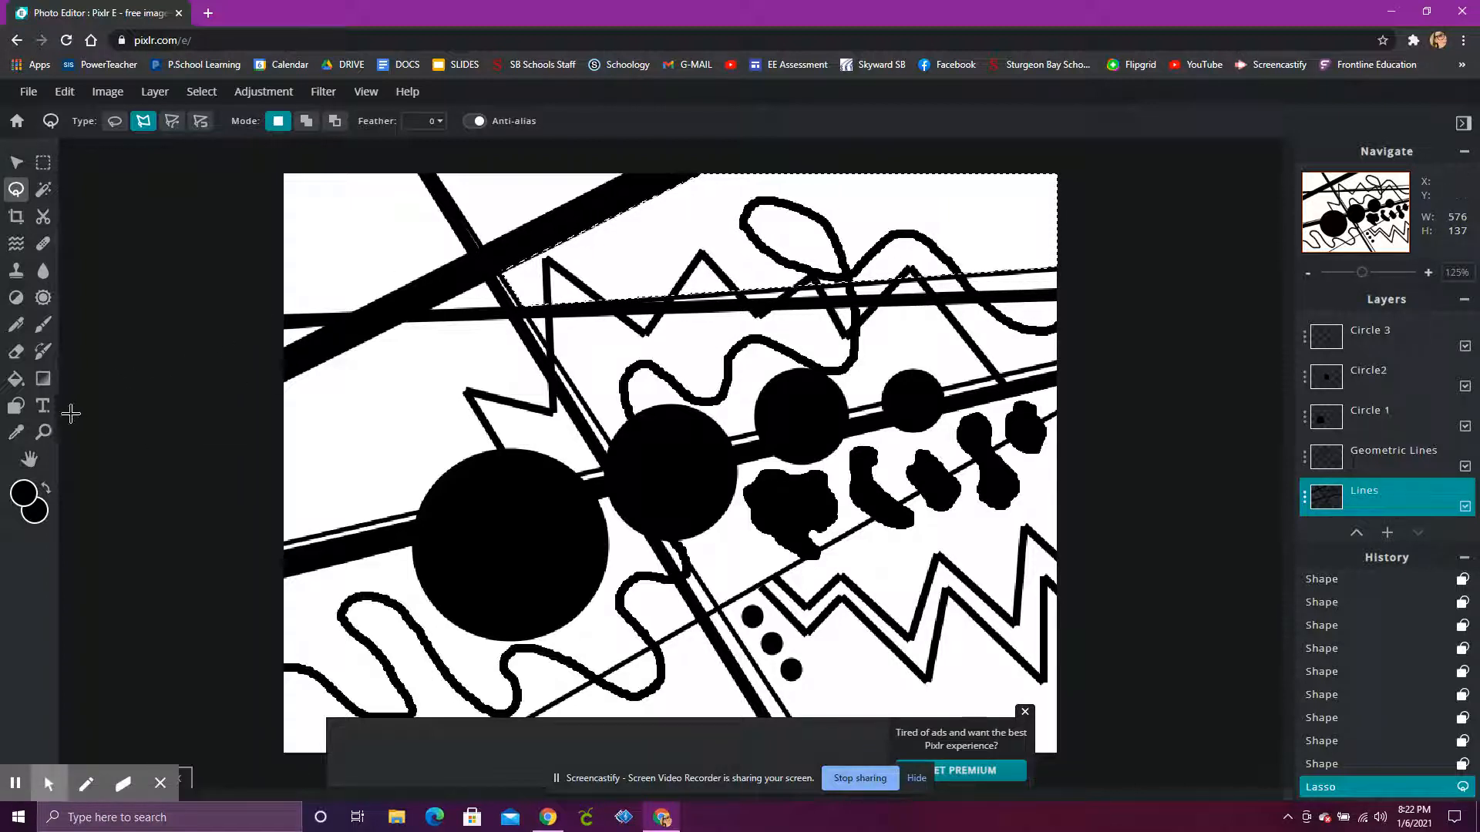
Step: Set up a linear gradient and change its start colour to crimson red #D10A3C
{"action": "left_click", "coordinate": [44, 379]}
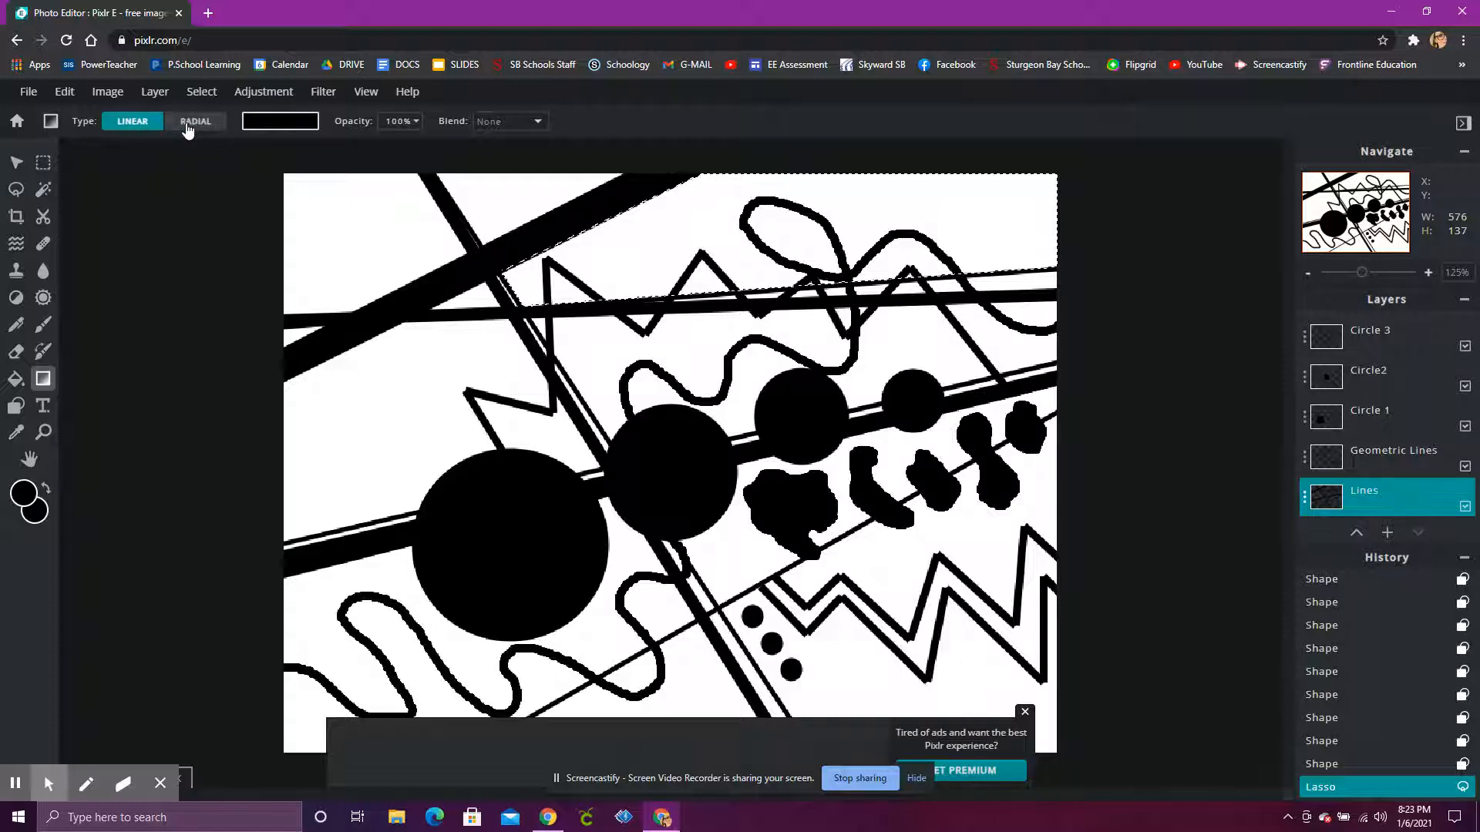
{"action": "left_click", "coordinate": [283, 127]}
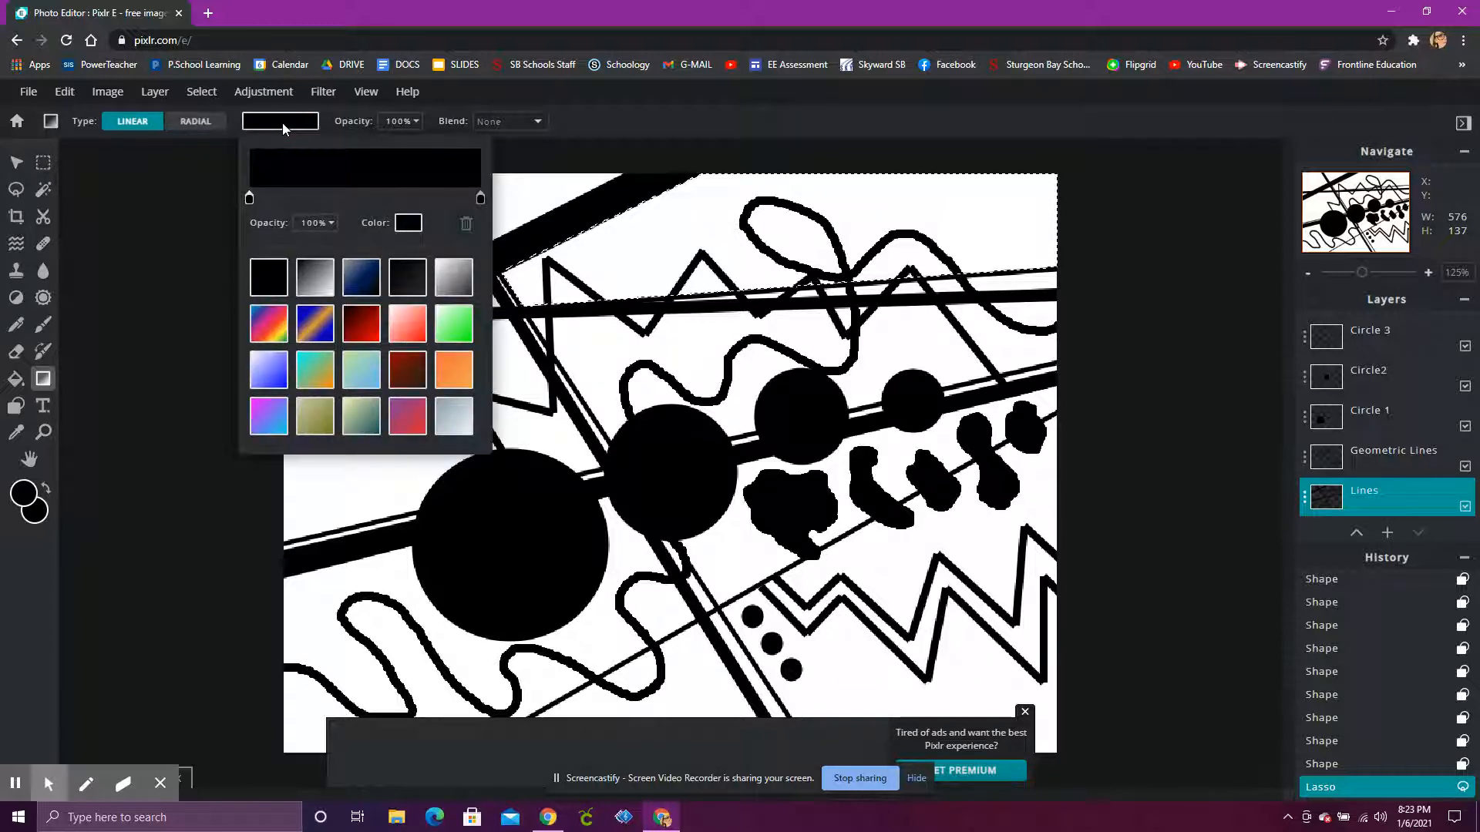
{"action": "left_click", "coordinate": [249, 200]}
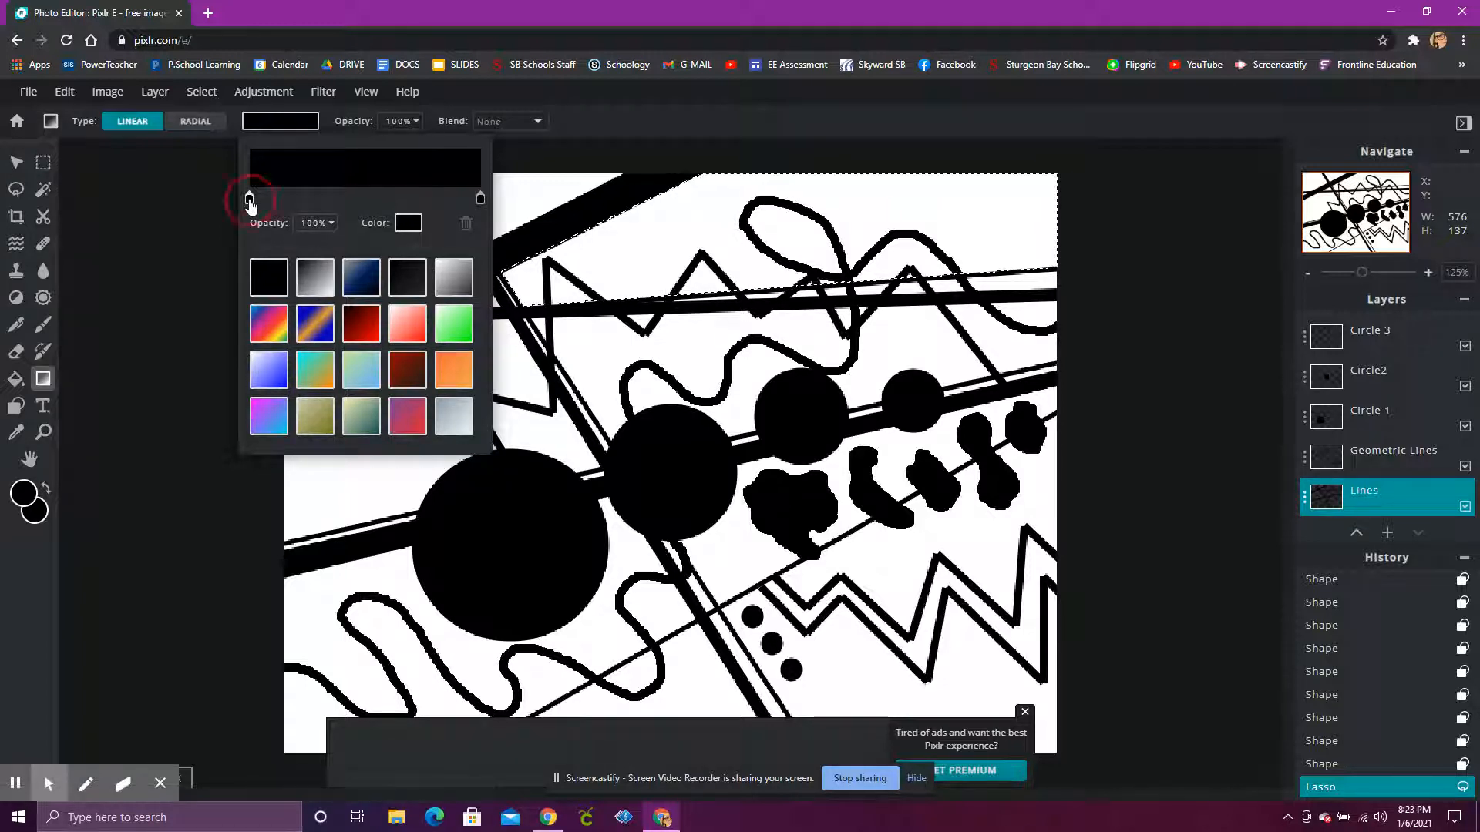
{"action": "left_click", "coordinate": [408, 225]}
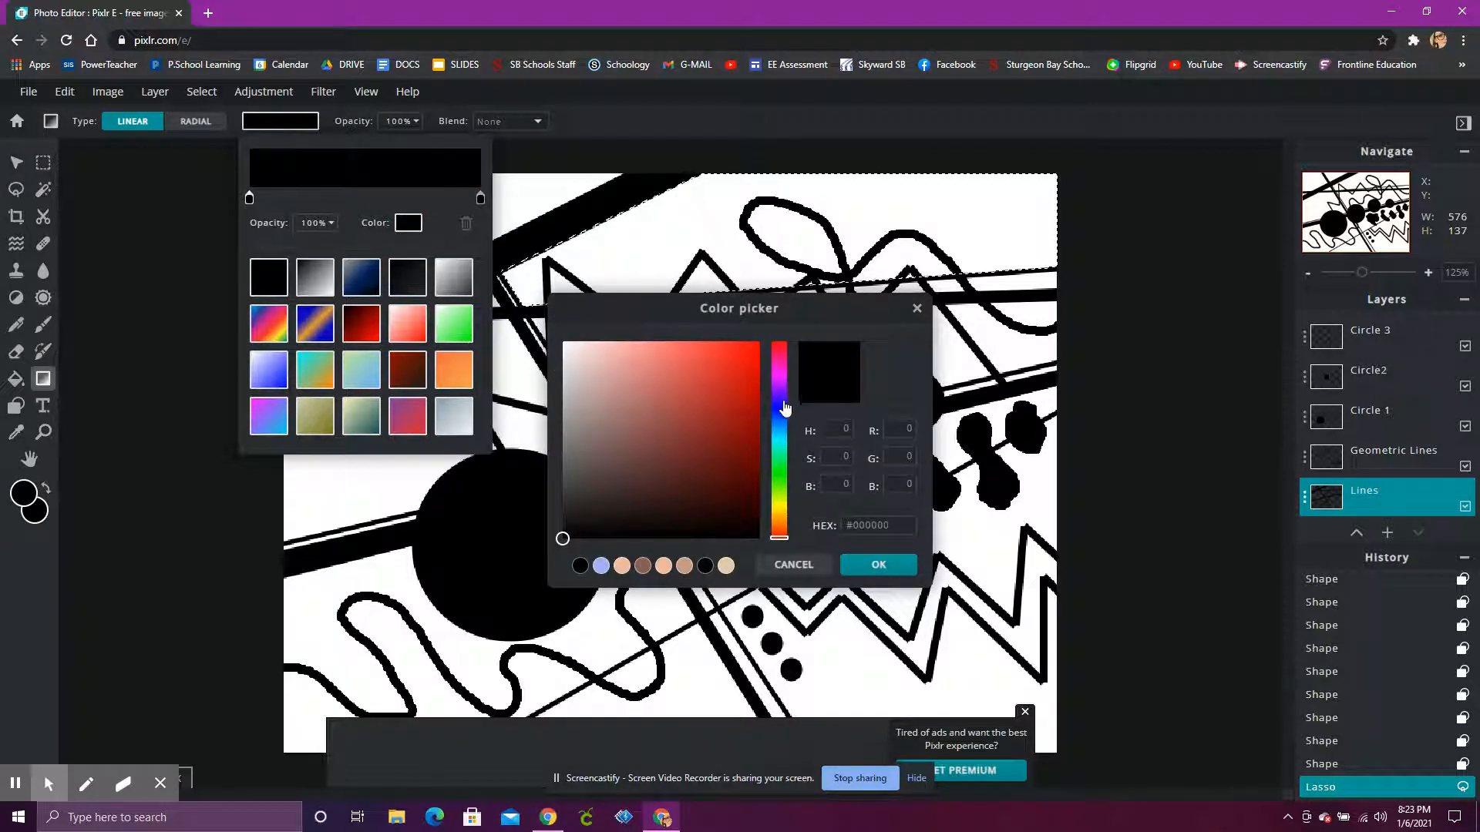
{"action": "left_click_drag", "start_coordinate": [779, 539], "coordinate": [779, 354]}
{"action": "left_click", "coordinate": [741, 382]}
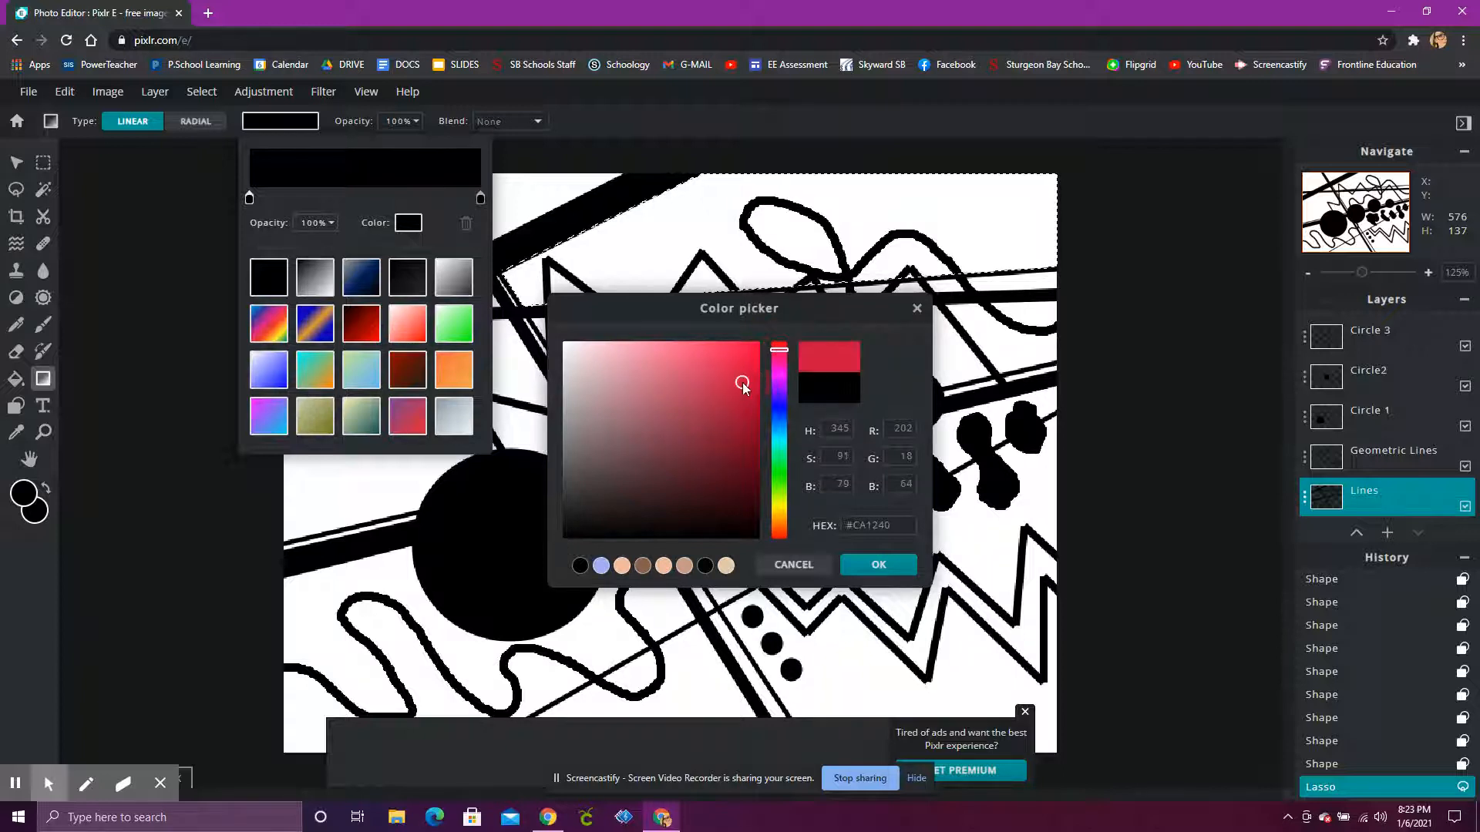
{"action": "left_click", "coordinate": [737, 359]}
{"action": "left_click", "coordinate": [655, 394]}
{"action": "left_click", "coordinate": [673, 417]}
{"action": "left_click", "coordinate": [707, 407]}
{"action": "left_click", "coordinate": [737, 351]}
{"action": "left_click", "coordinate": [745, 370]}
{"action": "left_click", "coordinate": [742, 353]}
{"action": "left_click", "coordinate": [742, 379]}
{"action": "left_click", "coordinate": [735, 385]}
{"action": "left_click", "coordinate": [736, 356]}
{"action": "left_click", "coordinate": [746, 349]}
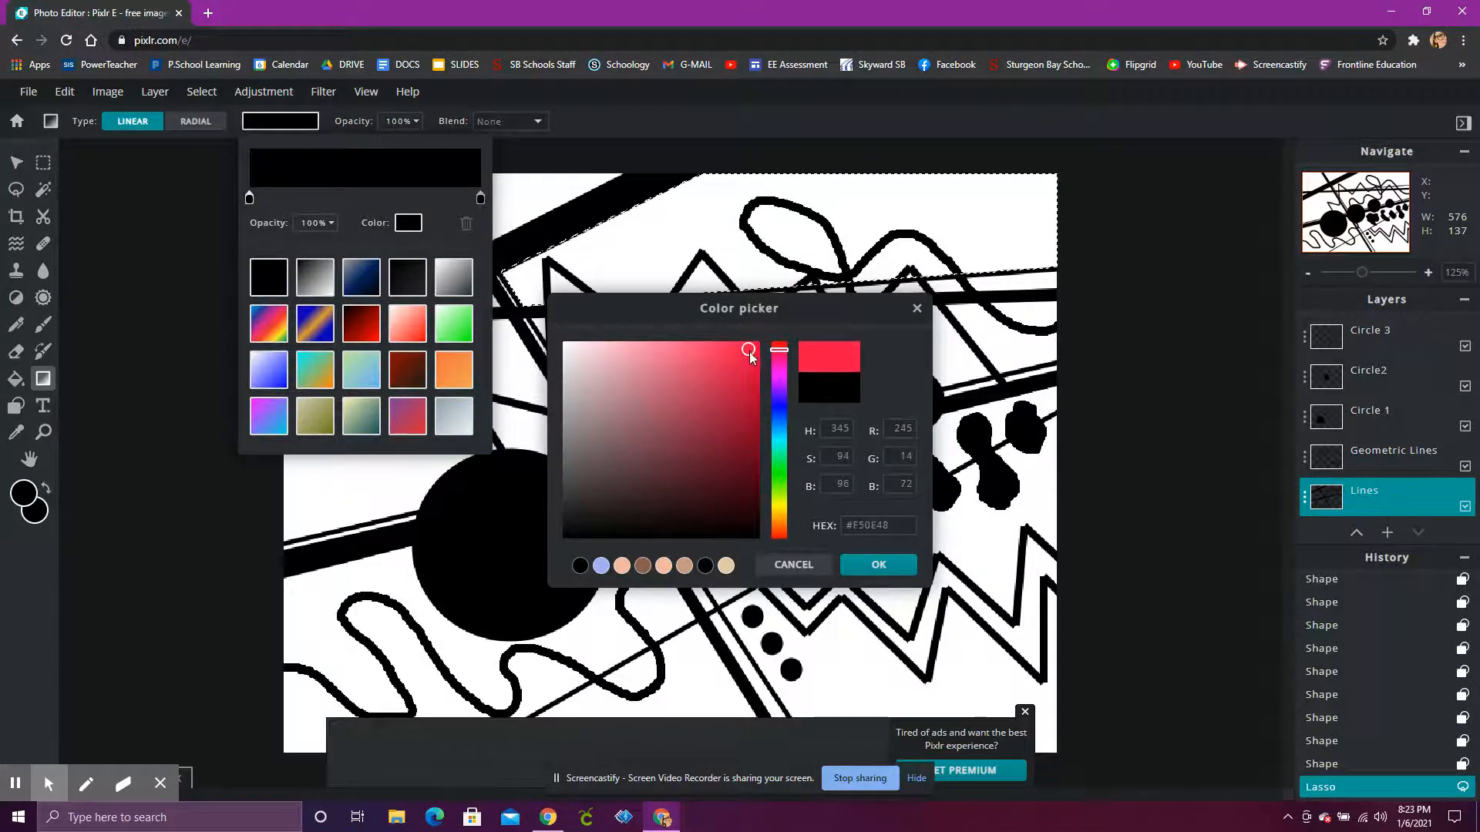
{"action": "left_click", "coordinate": [751, 377]}
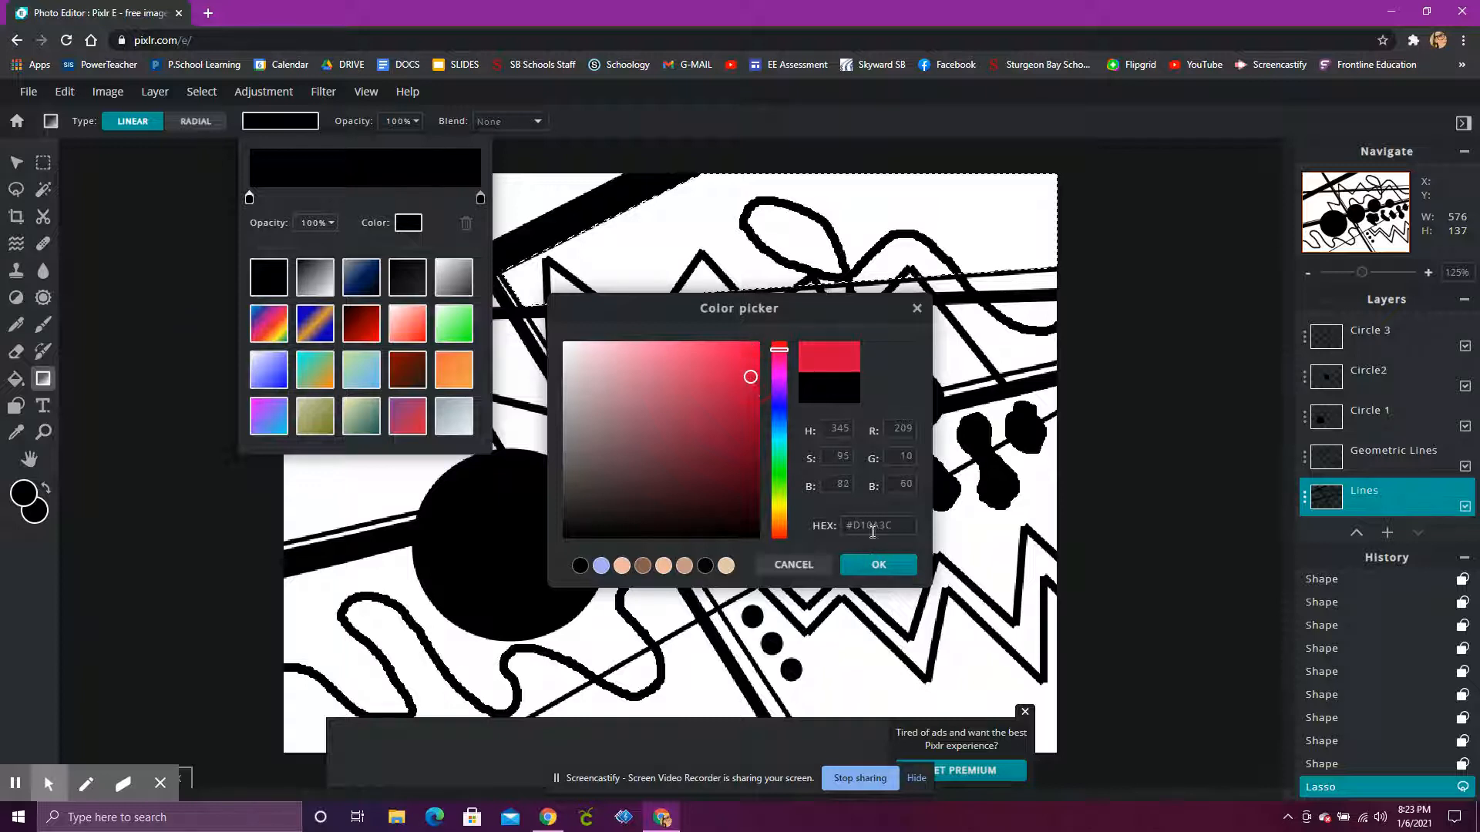
{"action": "left_click", "coordinate": [879, 564]}
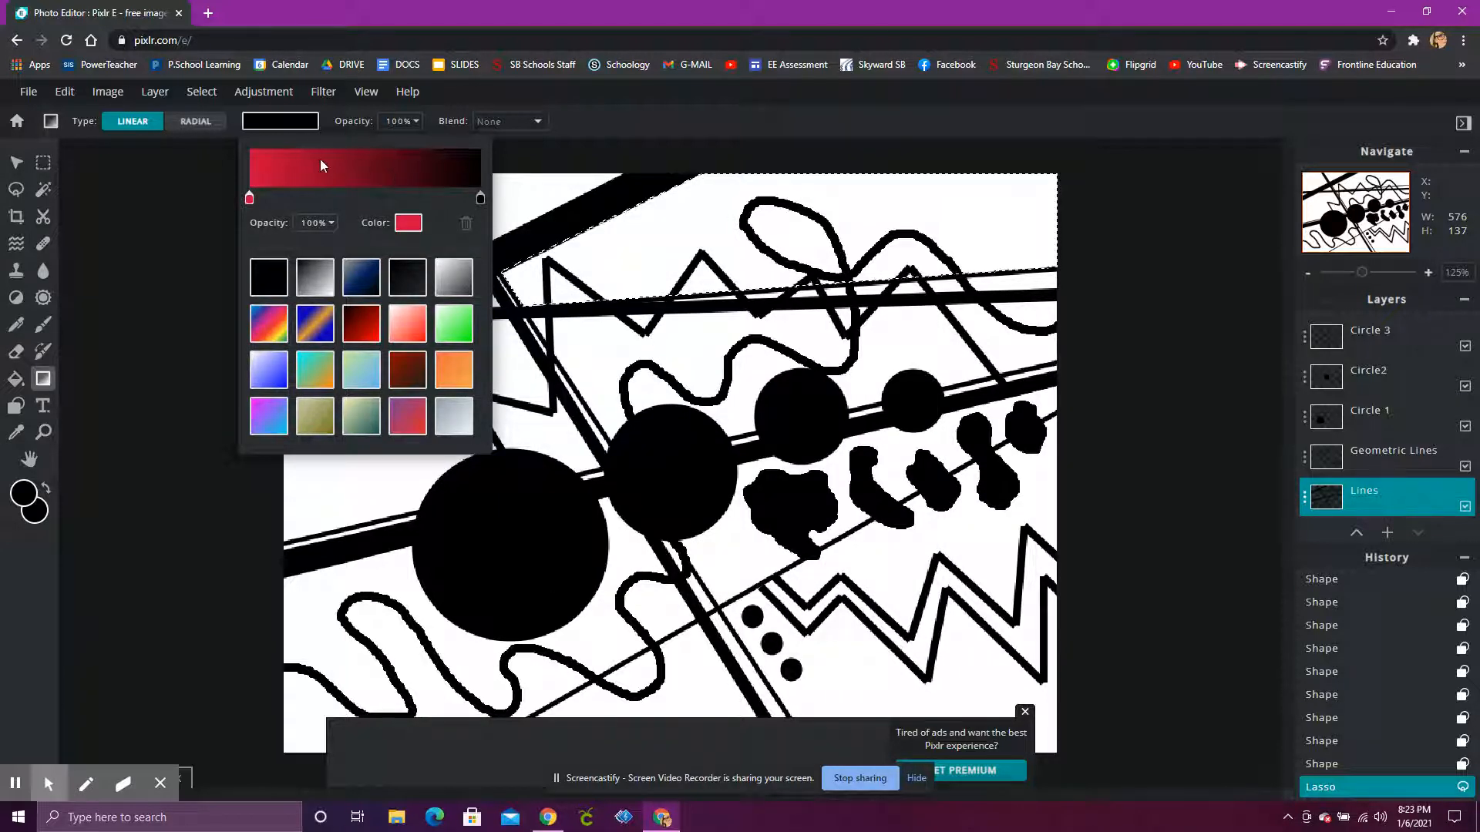
Step: Set the gradient's end colour to pink #D66EBE
{"action": "left_click", "coordinate": [481, 198]}
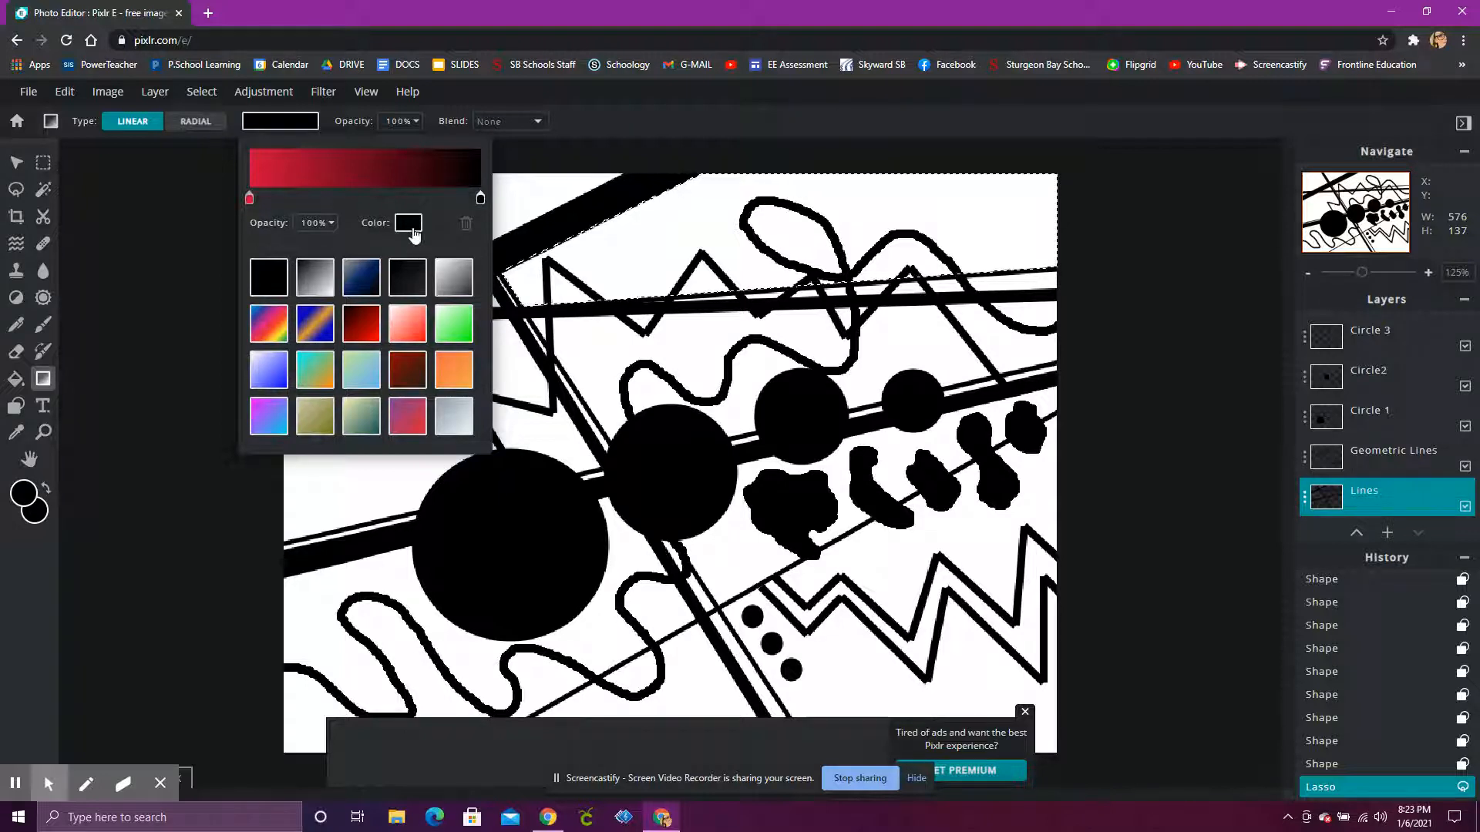
{"action": "left_click", "coordinate": [410, 226]}
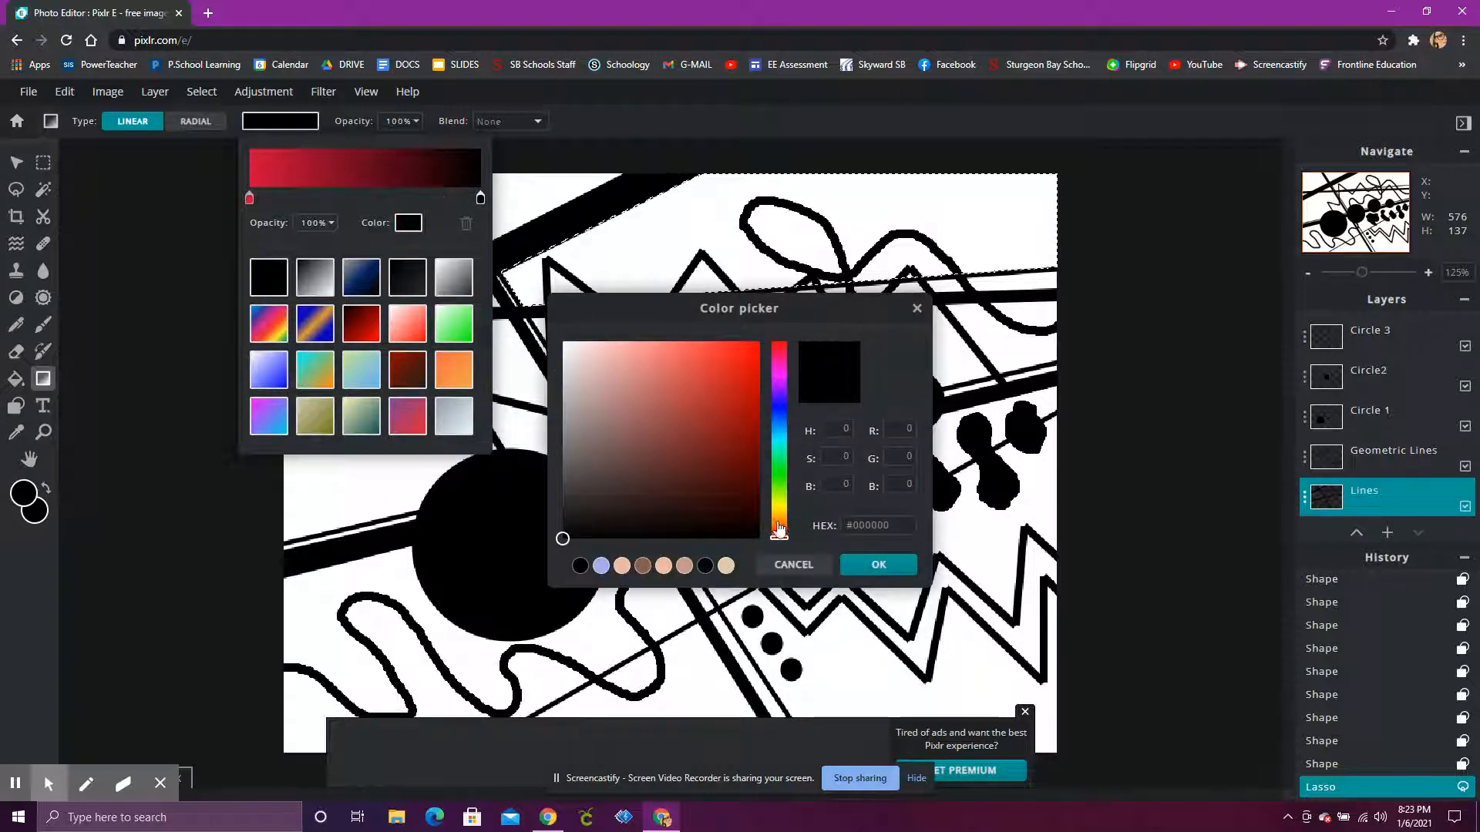
{"action": "left_click_drag", "start_coordinate": [776, 542], "coordinate": [780, 369]}
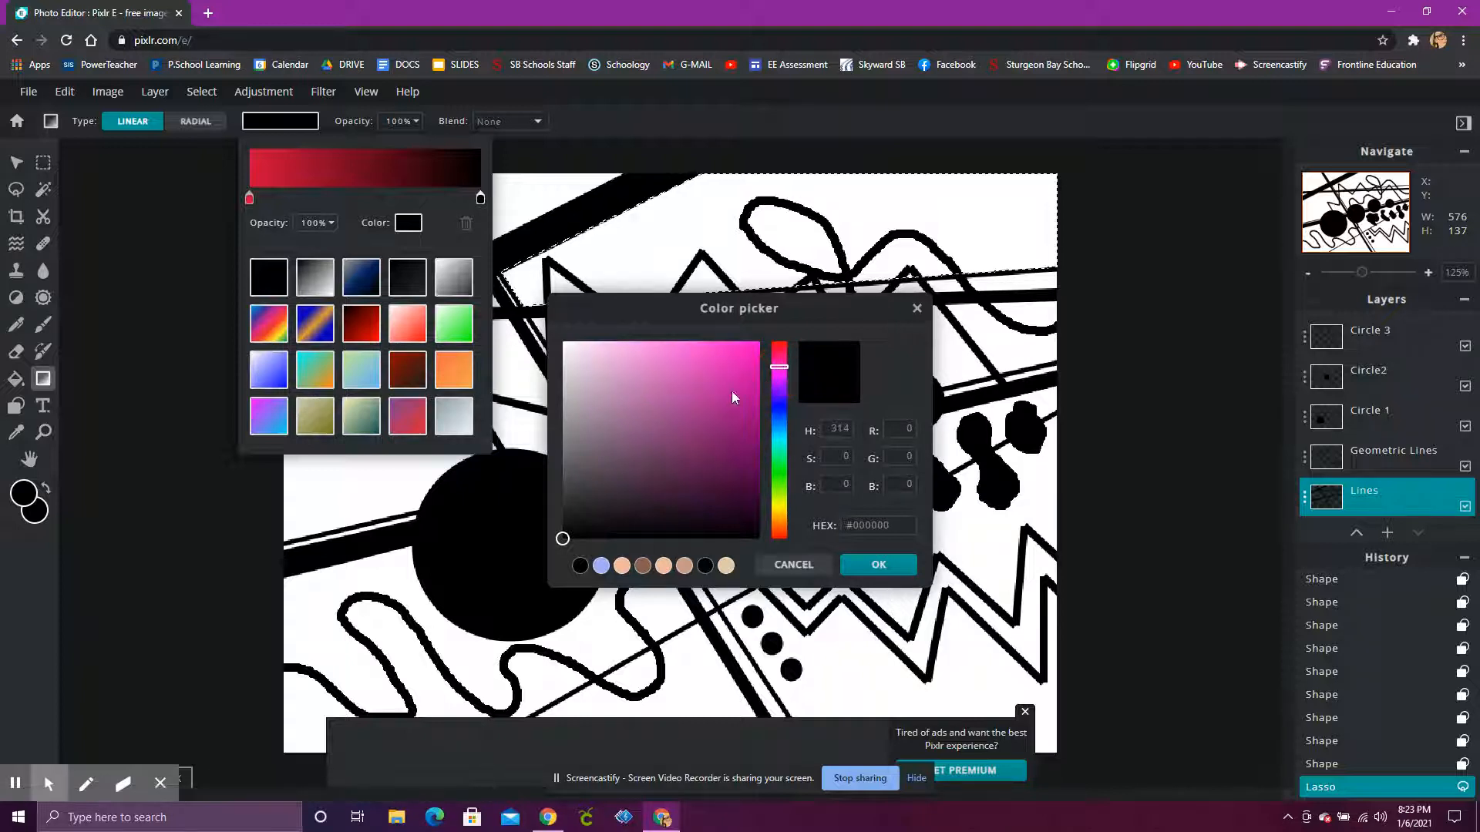
{"action": "left_click", "coordinate": [679, 391]}
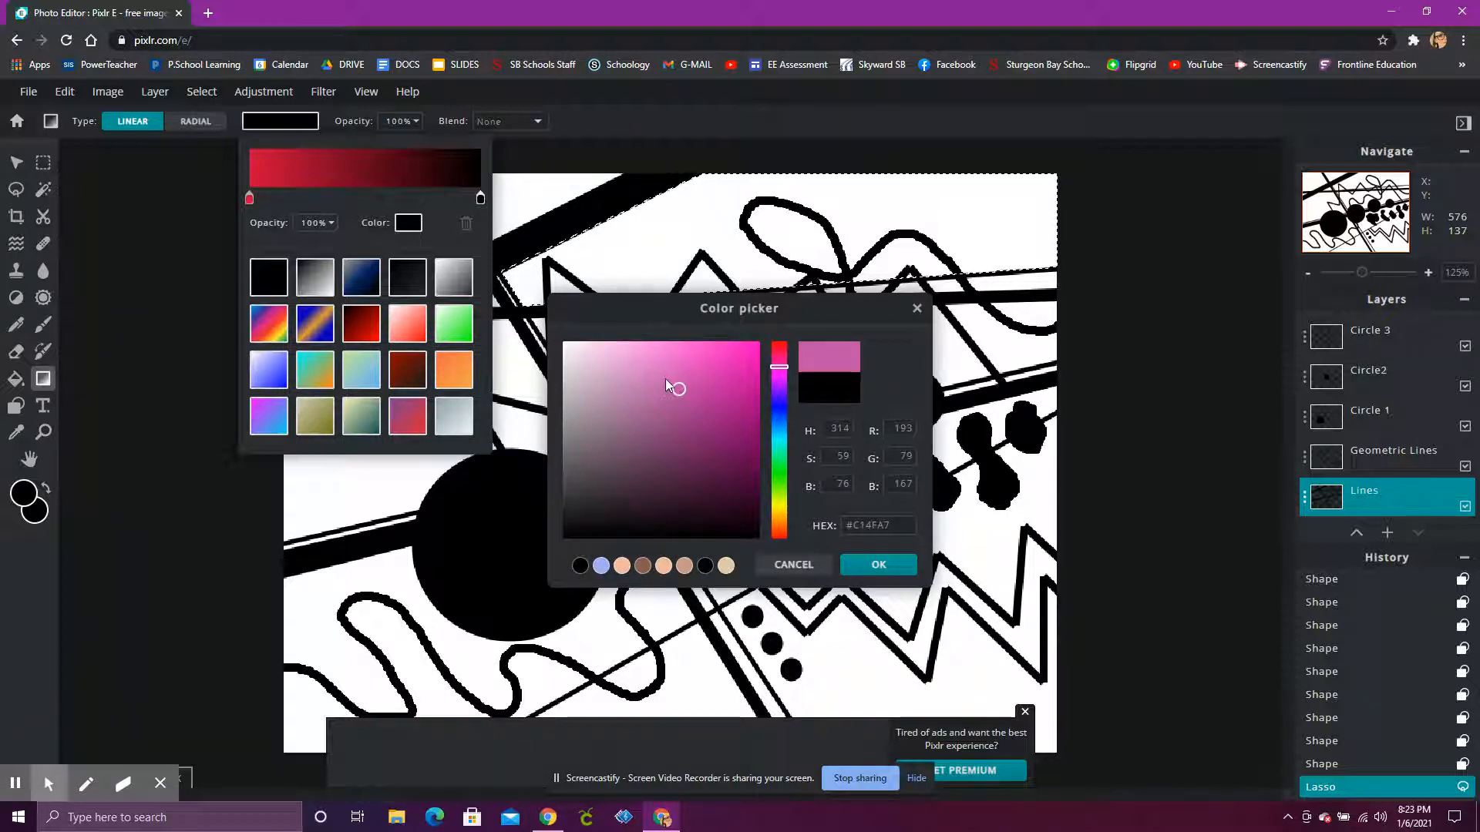
{"action": "left_click", "coordinate": [665, 378]}
{"action": "left_click", "coordinate": [667, 375]}
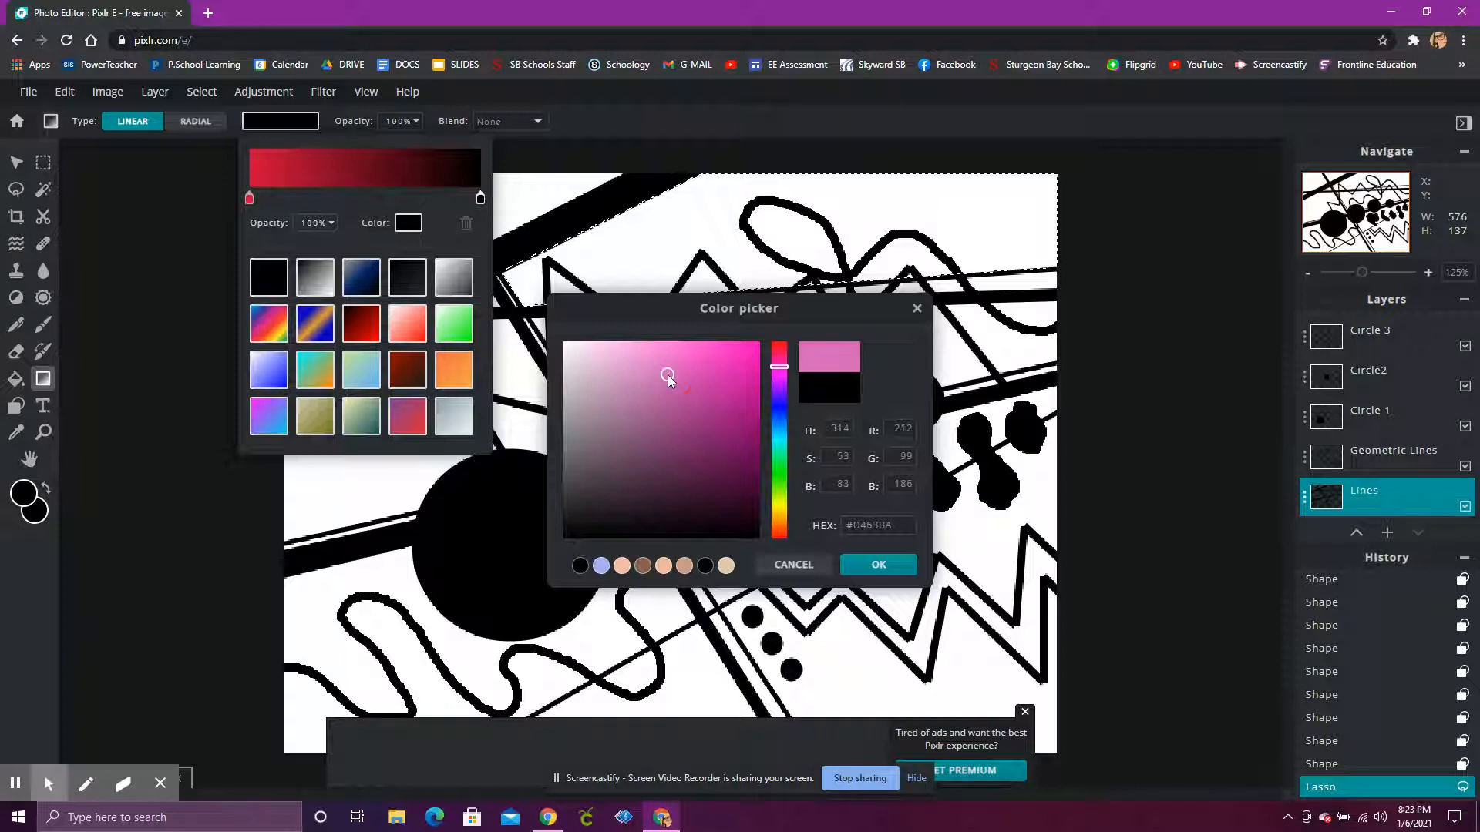
{"action": "left_click", "coordinate": [663, 358]}
{"action": "left_click", "coordinate": [643, 358]}
{"action": "left_click", "coordinate": [659, 373]}
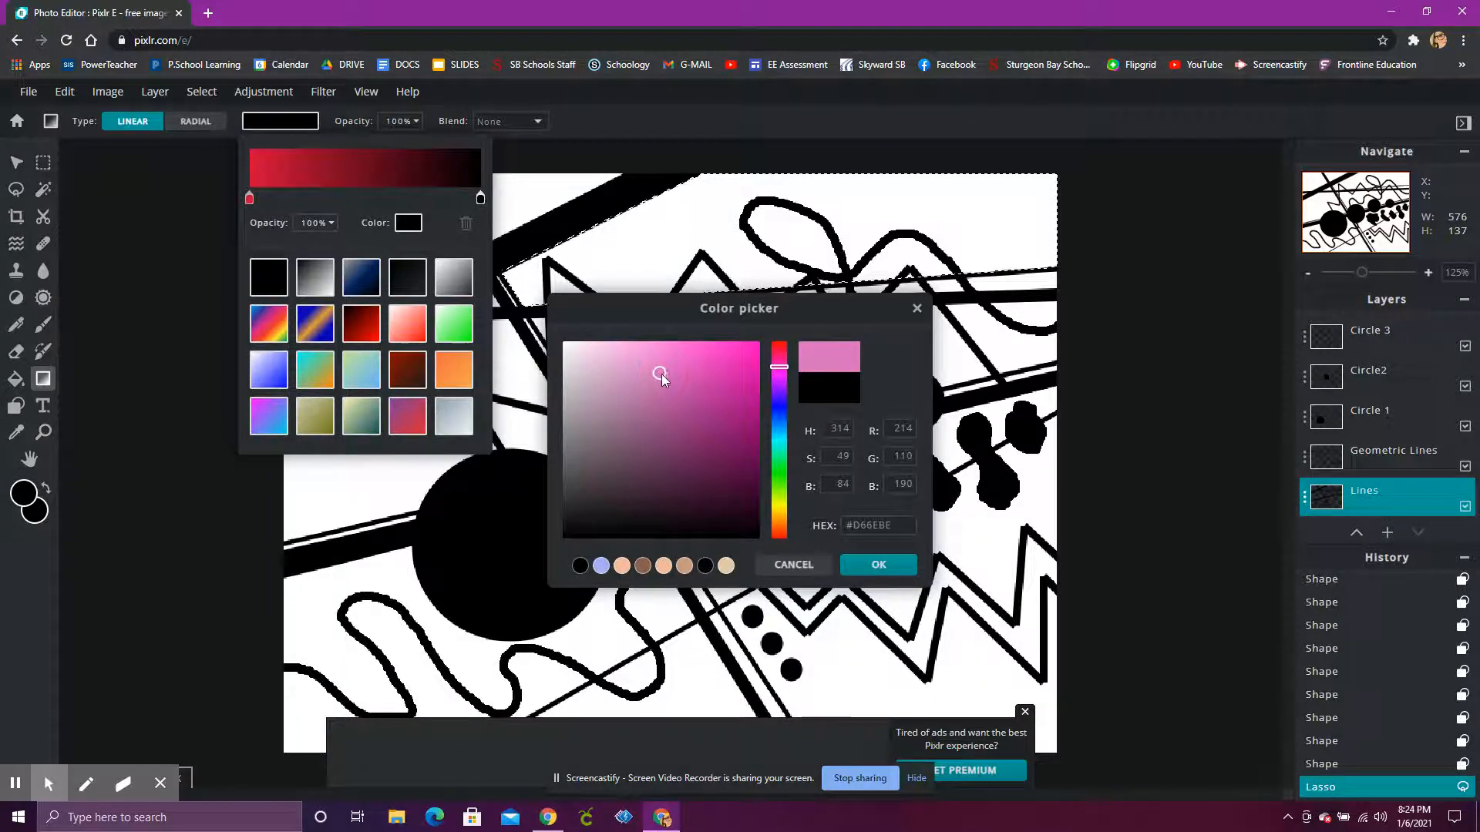
{"action": "left_click", "coordinate": [881, 572]}
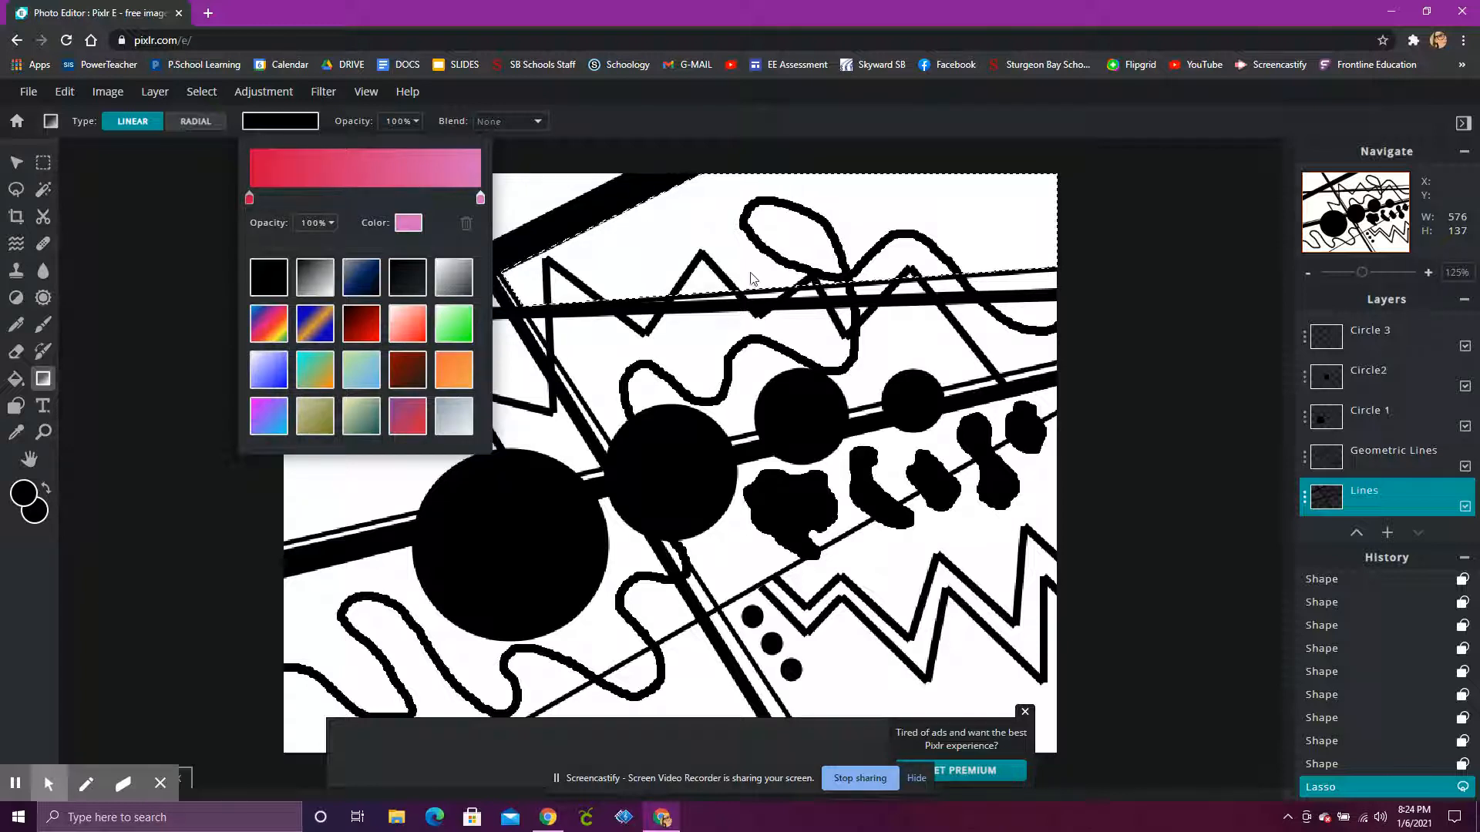
{"action": "left_click", "coordinate": [205, 159]}
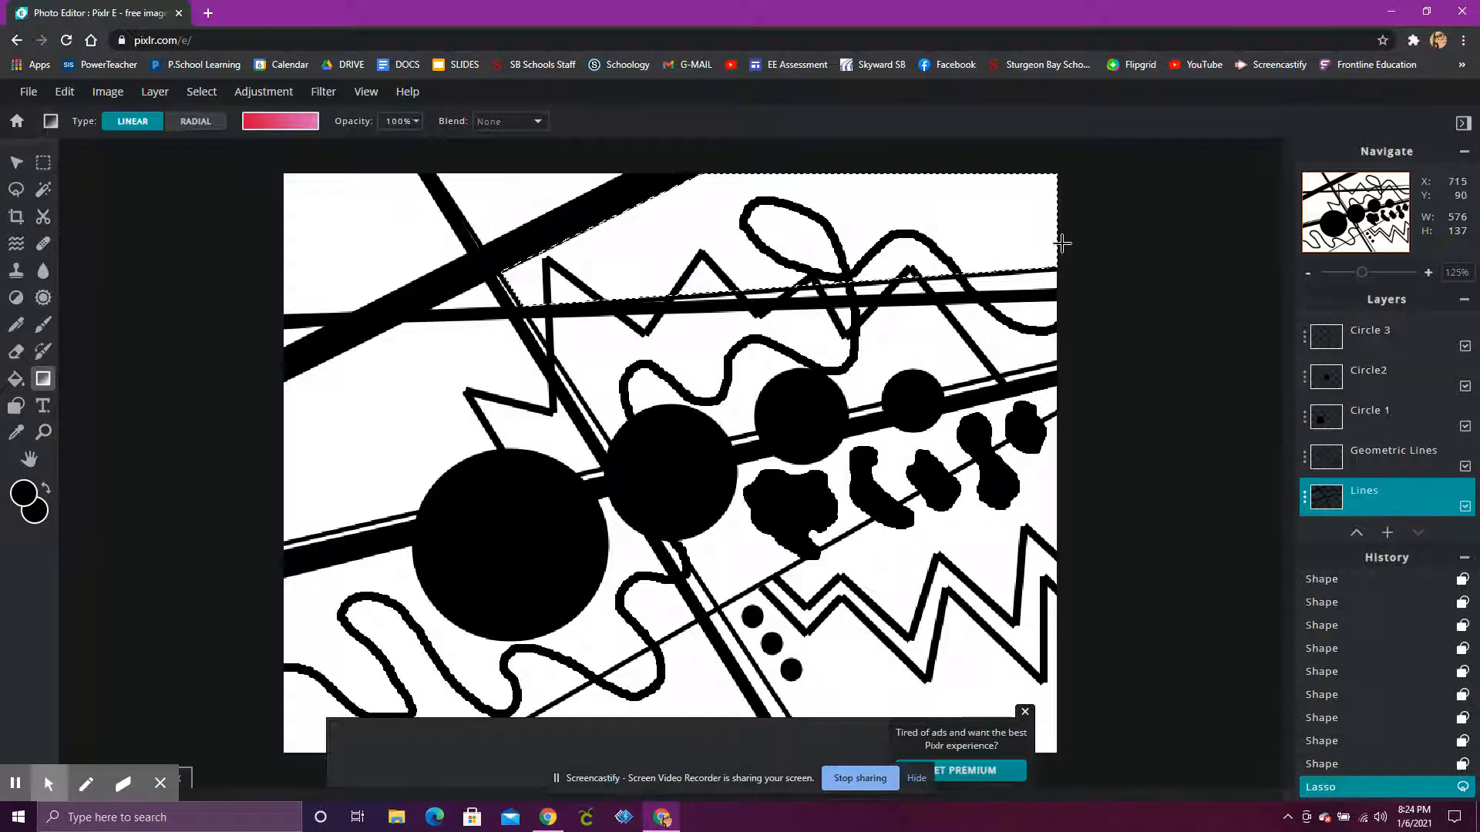
Step: Fill the selected area with the red-to-pink linear gradient, running from its narrow left corner towards the canvas's upper right
{"action": "left_click", "coordinate": [523, 283]}
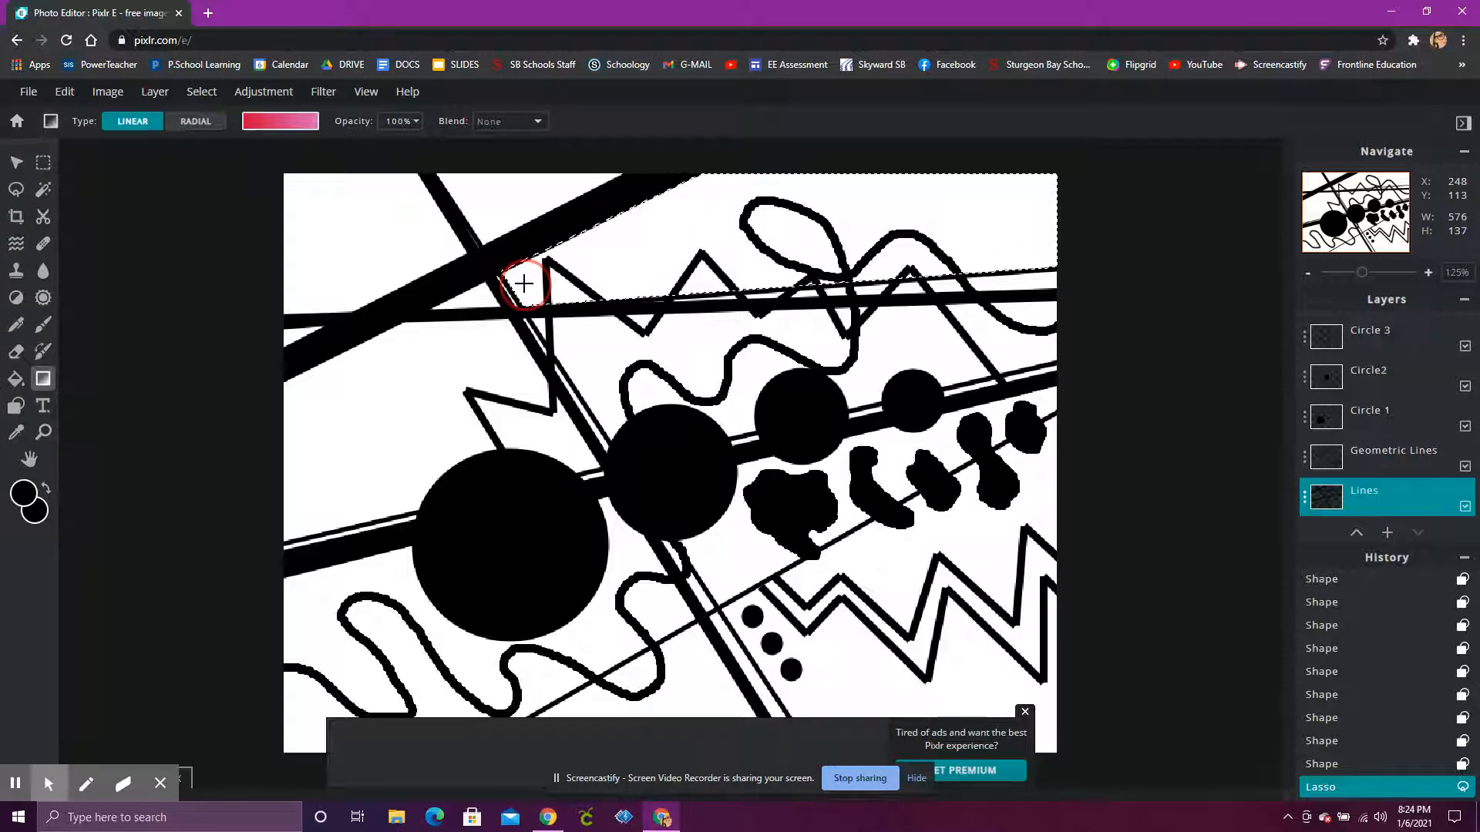
{"action": "left_click_drag", "start_coordinate": [523, 283], "coordinate": [924, 204]}
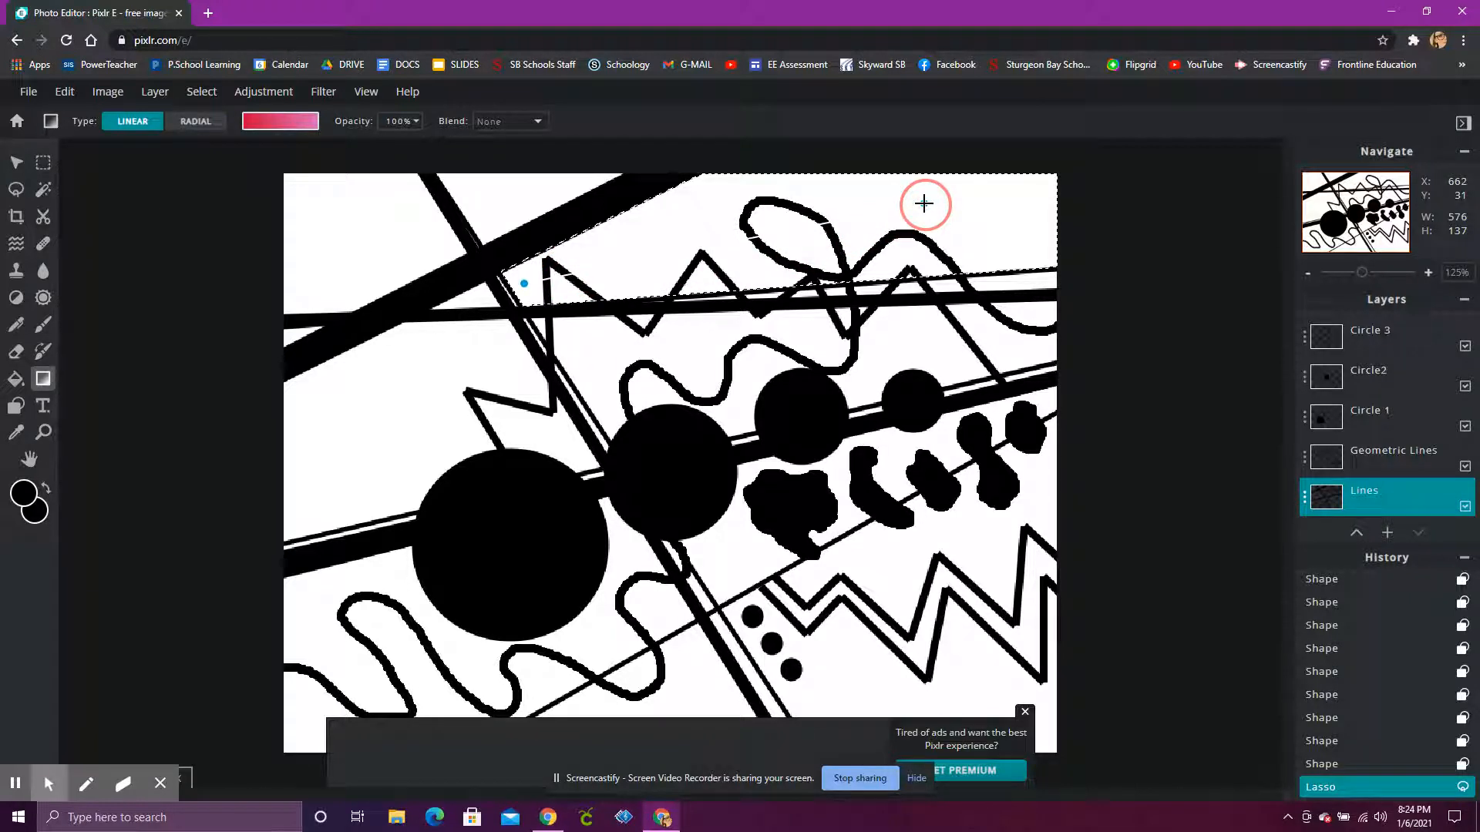
{"action": "left_click_drag", "start_coordinate": [925, 203], "coordinate": [925, 203]}
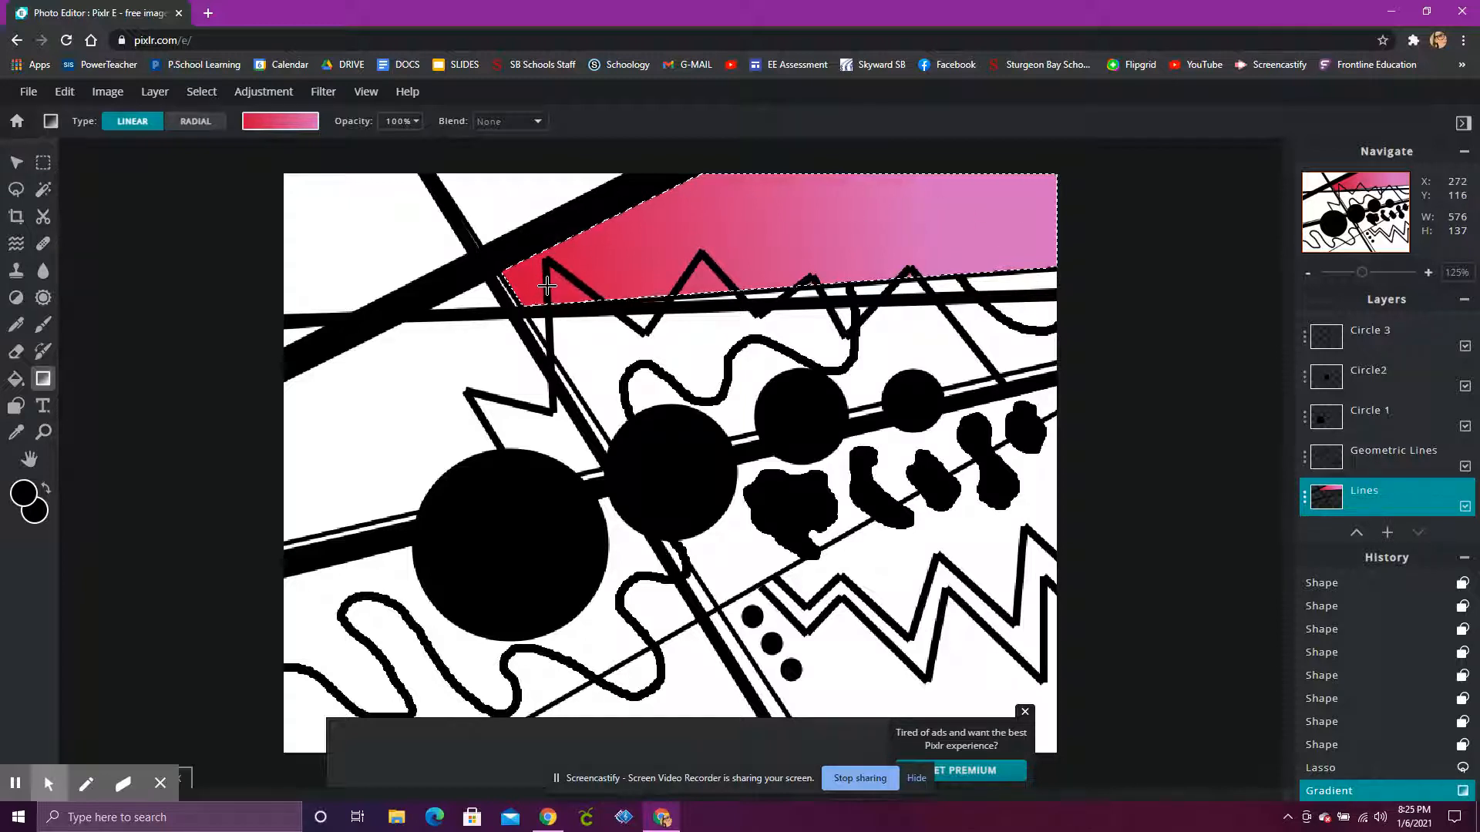
{"action": "left_click_drag", "start_coordinate": [1380, 493], "coordinate": [1401, 524]}
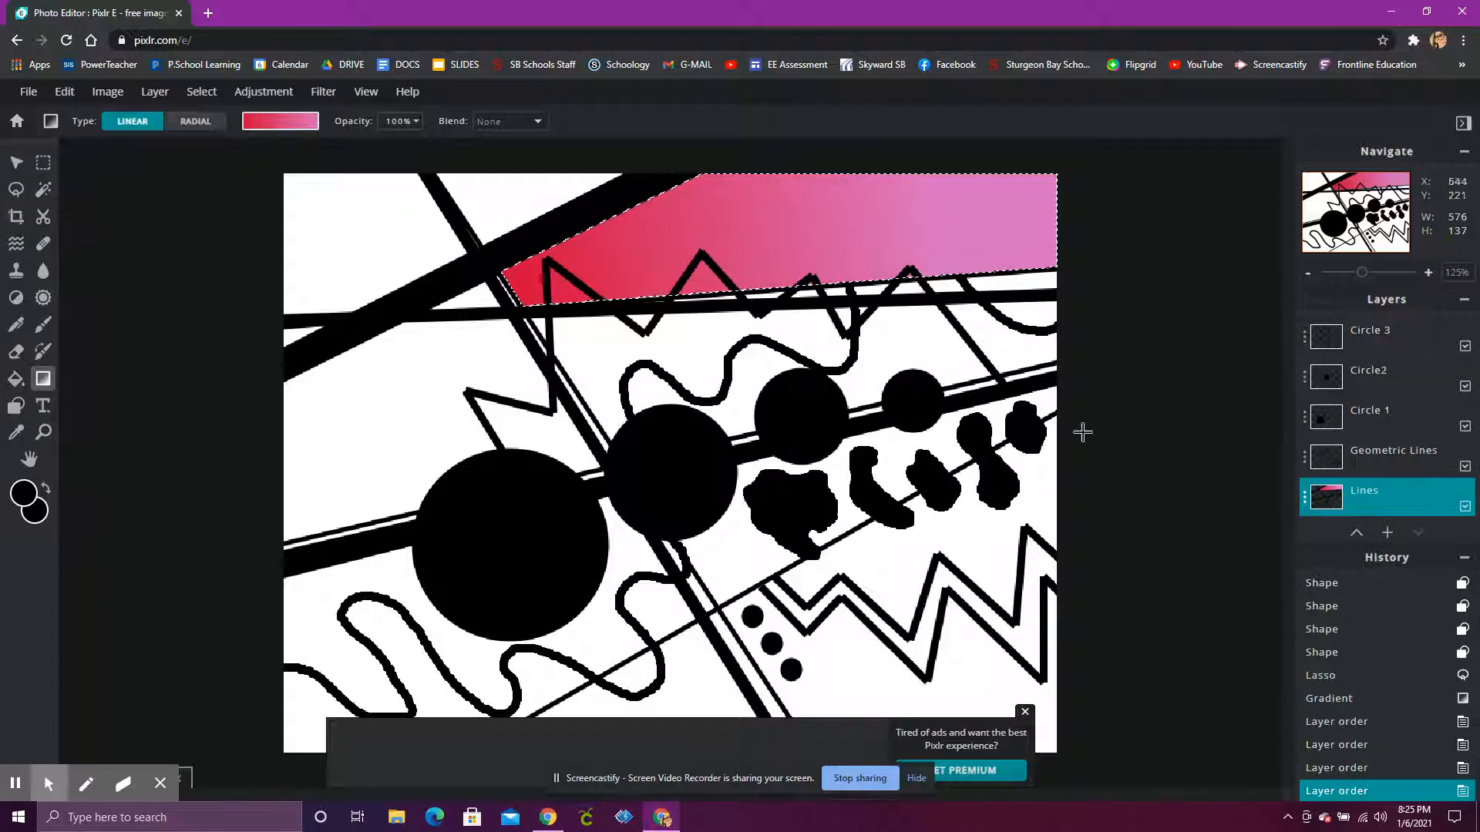
Step: Outline the small white triangle between the thin and thick diagonal lines at the canvas's top edge with a polygon lasso selection
{"action": "left_click", "coordinate": [14, 190]}
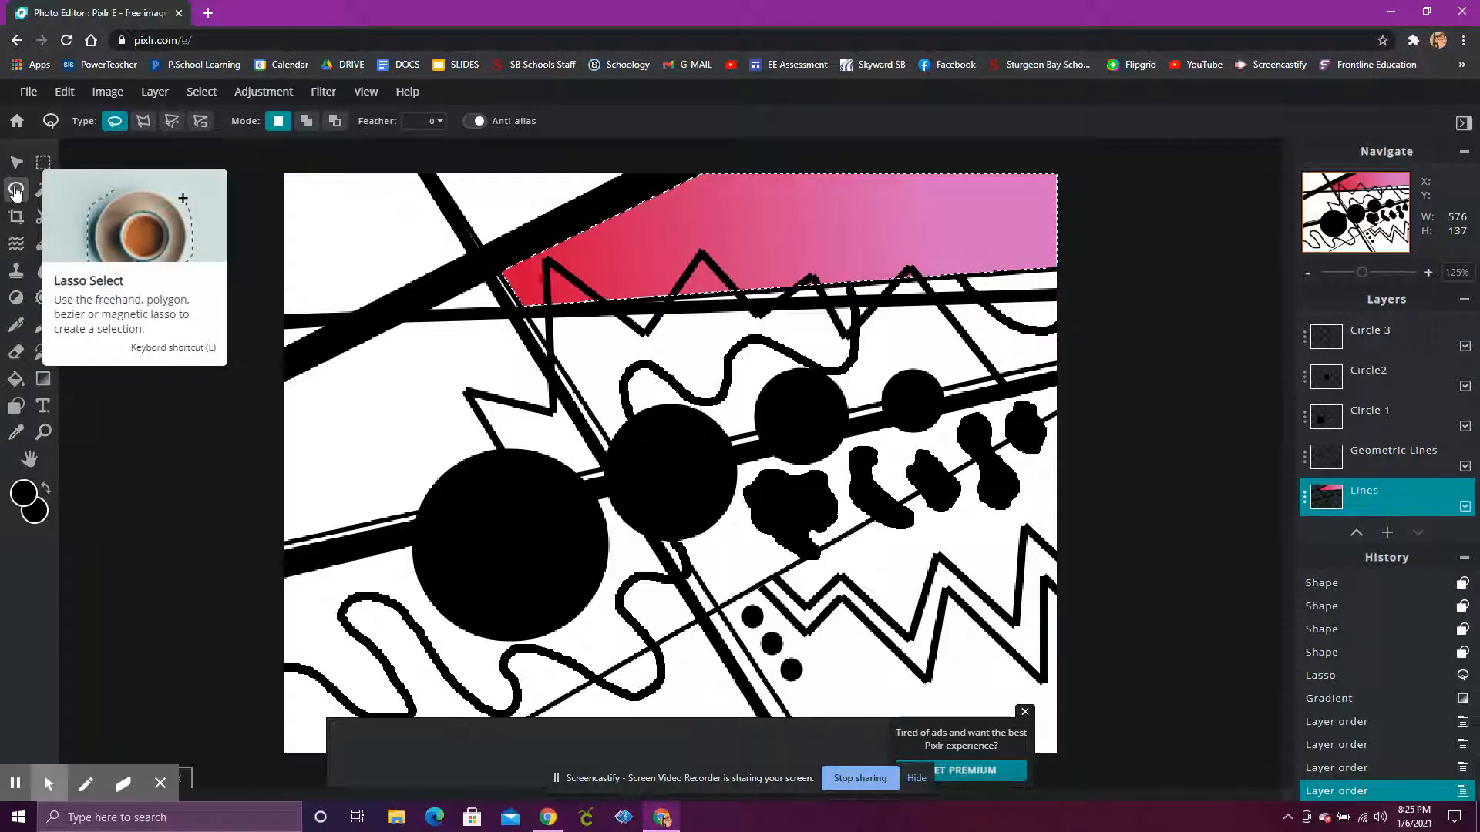
{"action": "left_click", "coordinate": [149, 127]}
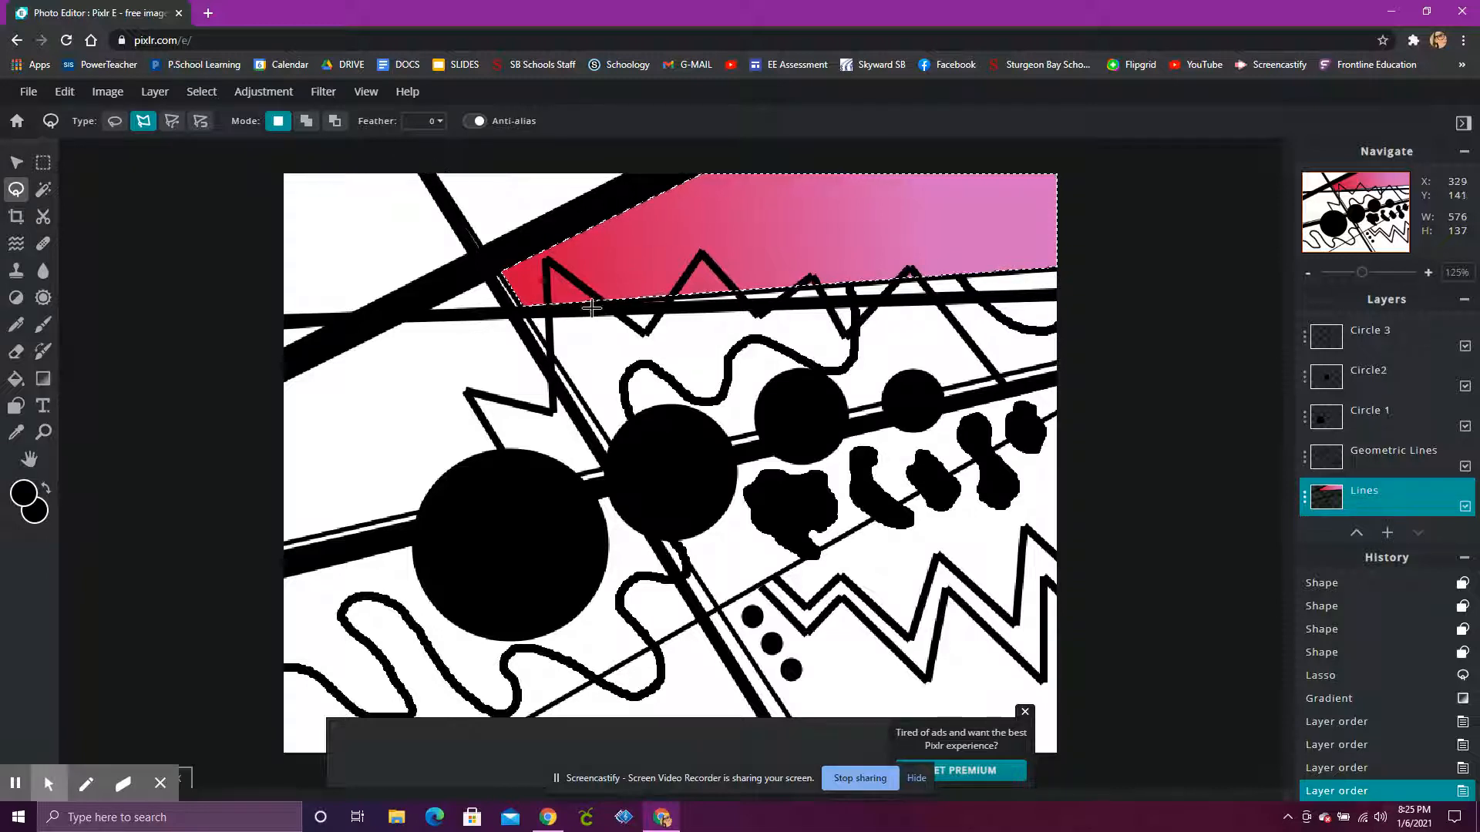
{"action": "left_click", "coordinate": [435, 172]}
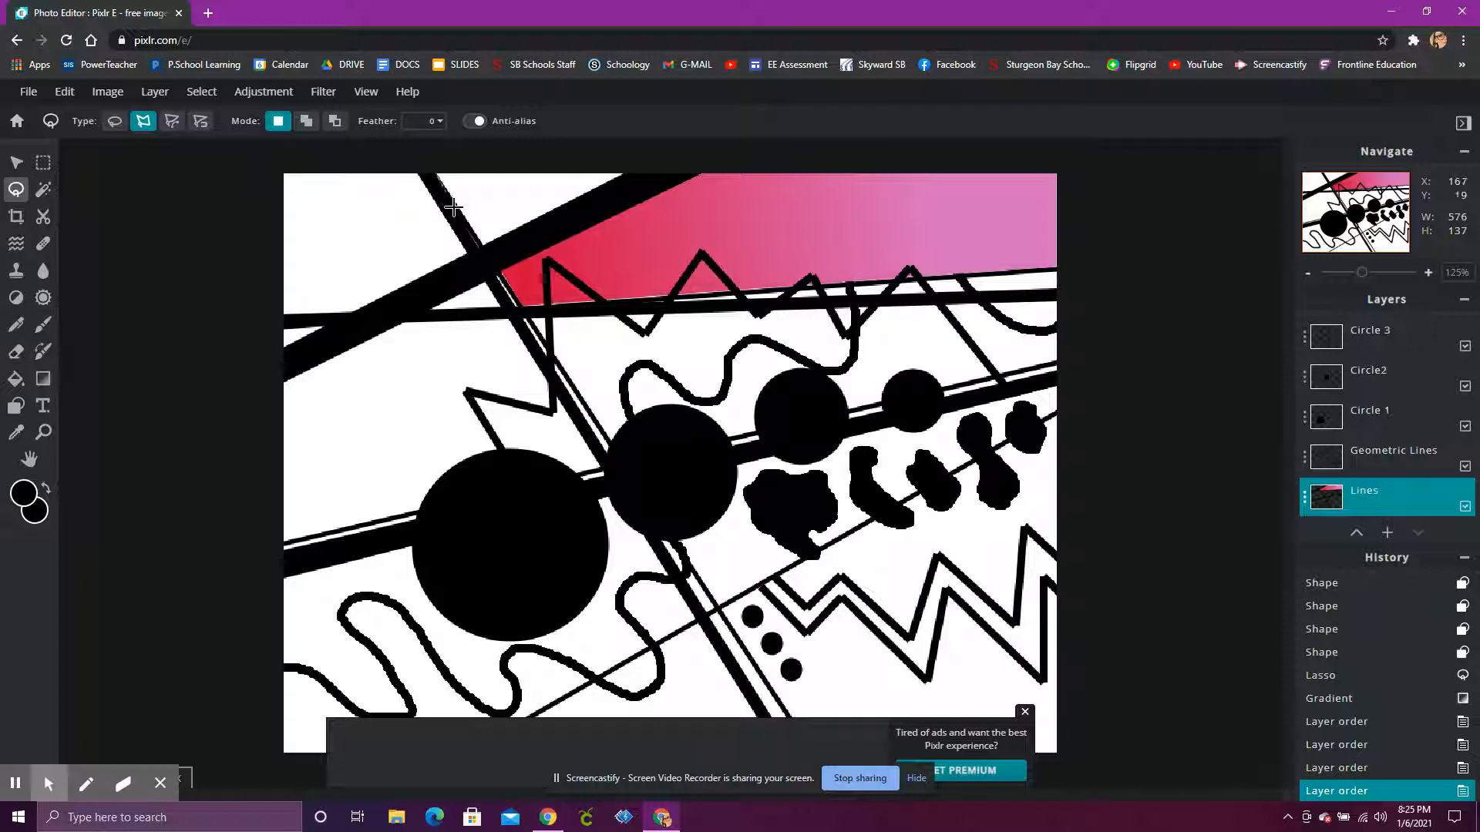
{"action": "left_click", "coordinate": [481, 245]}
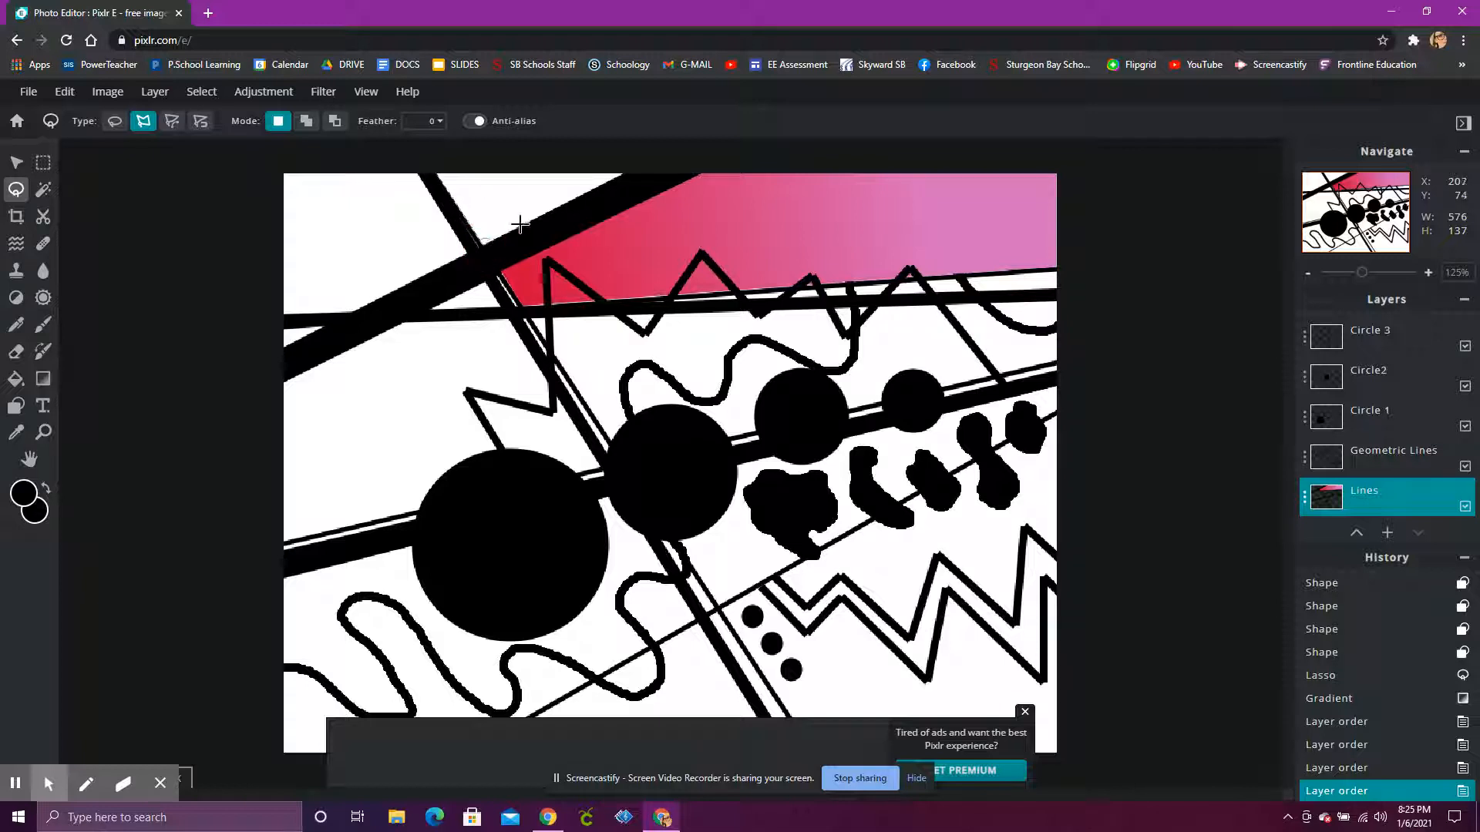
{"action": "left_click", "coordinate": [626, 173]}
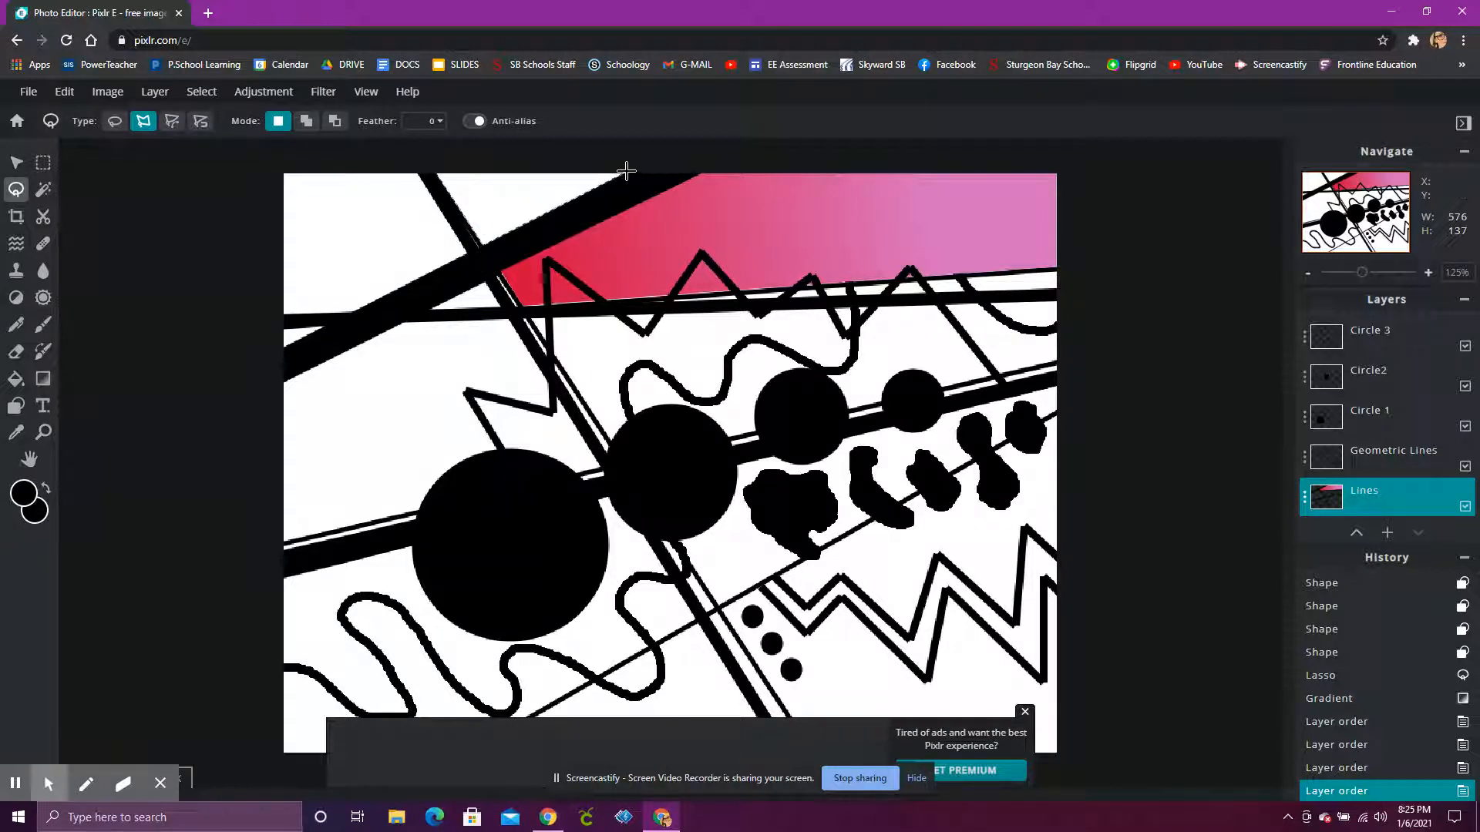
{"action": "left_click", "coordinate": [436, 171]}
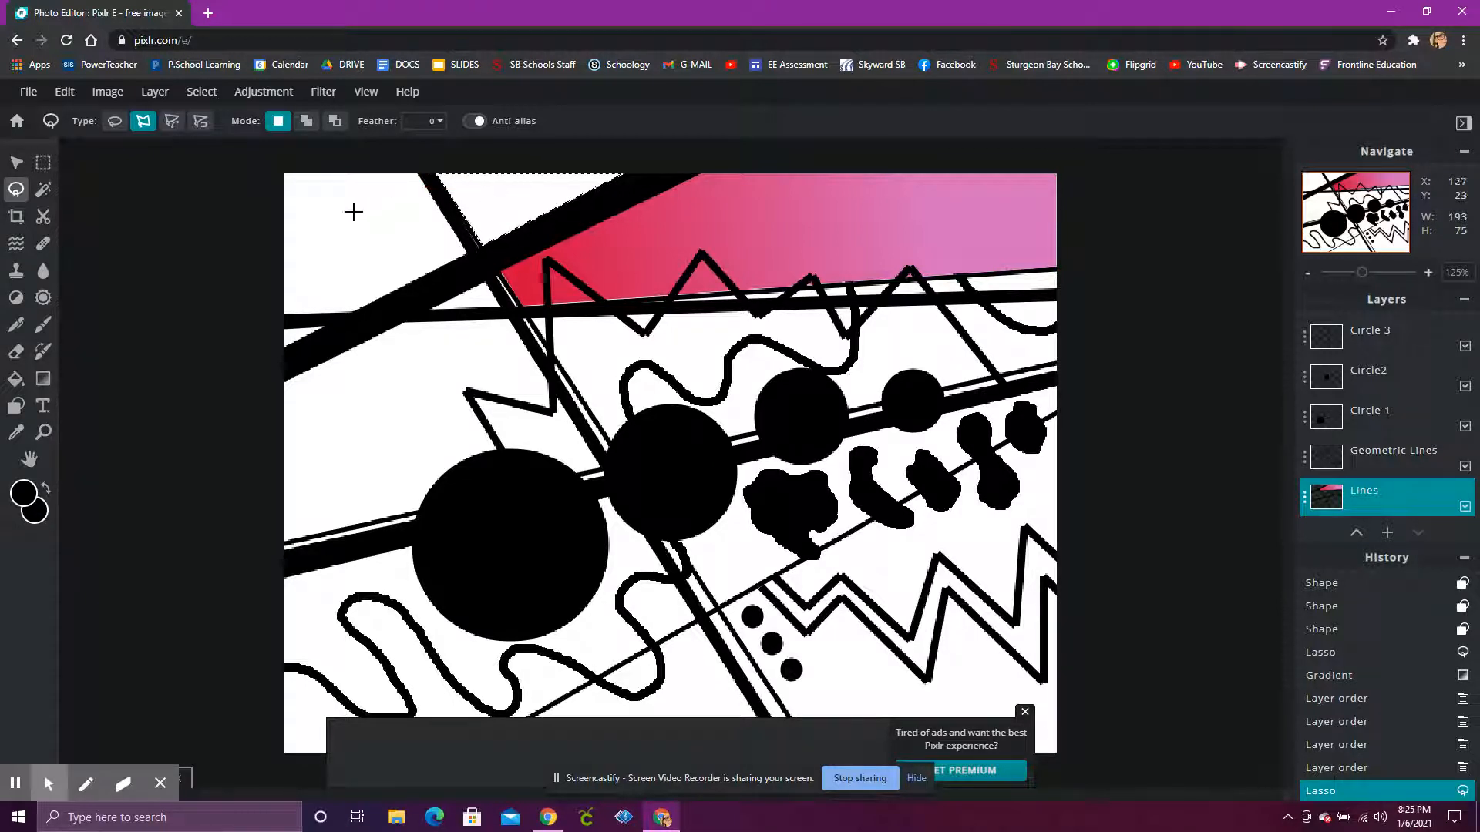
Step: Set up a linear gradient and change its start colour to a medium green with hue 132
{"action": "left_click", "coordinate": [44, 385]}
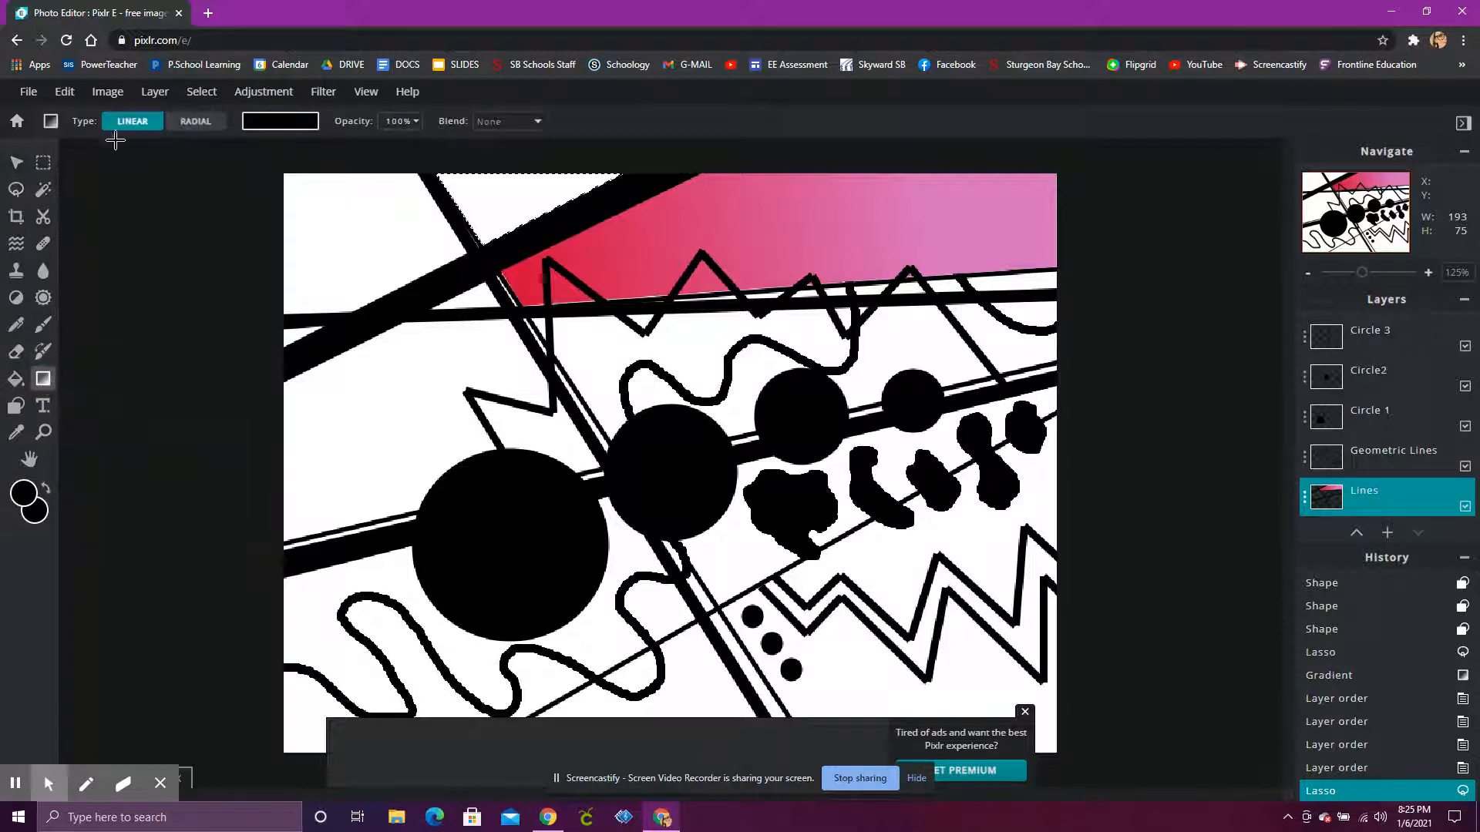
{"action": "left_click", "coordinate": [287, 124]}
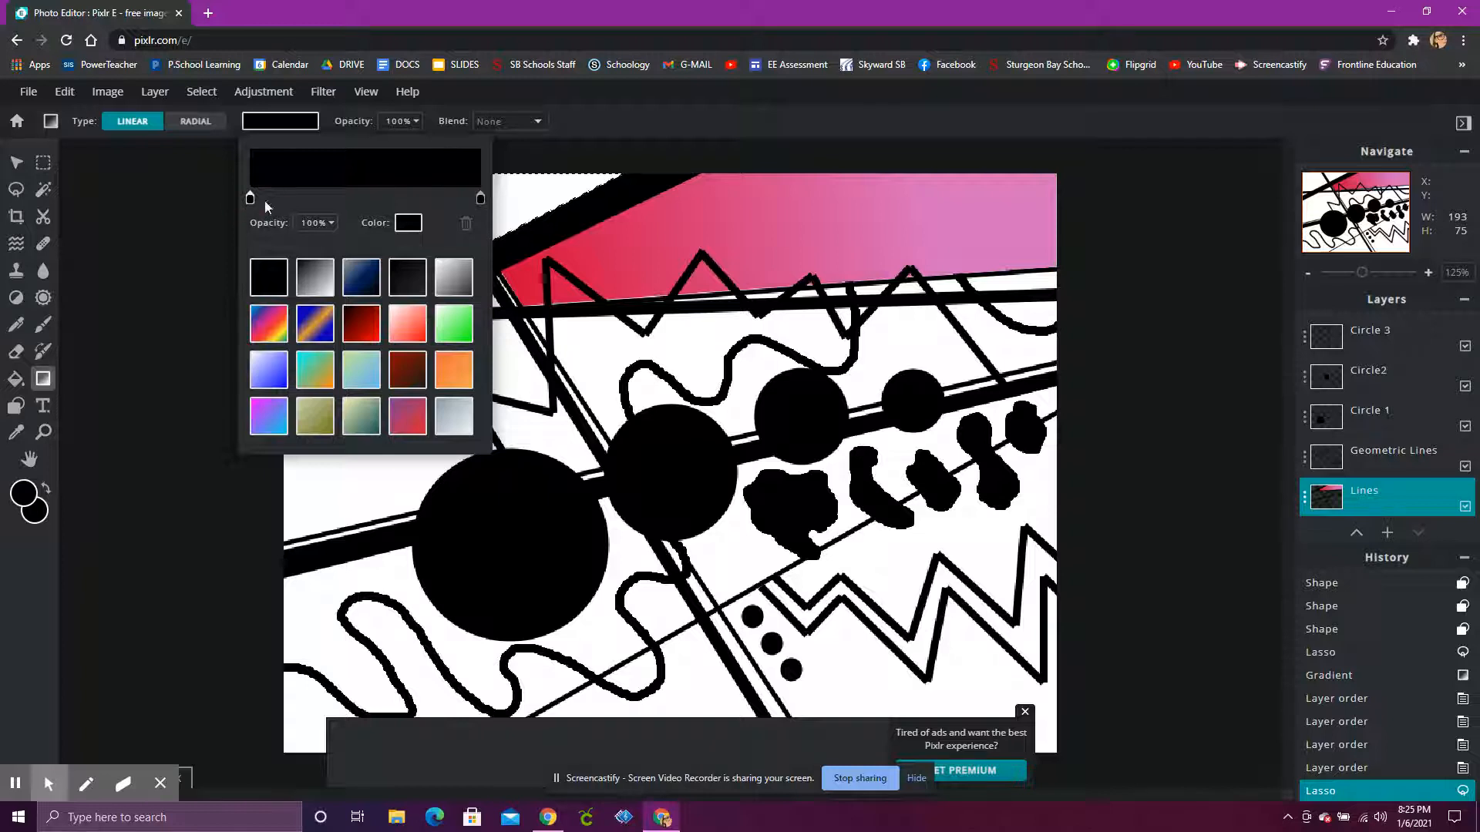
{"action": "left_click", "coordinate": [403, 225]}
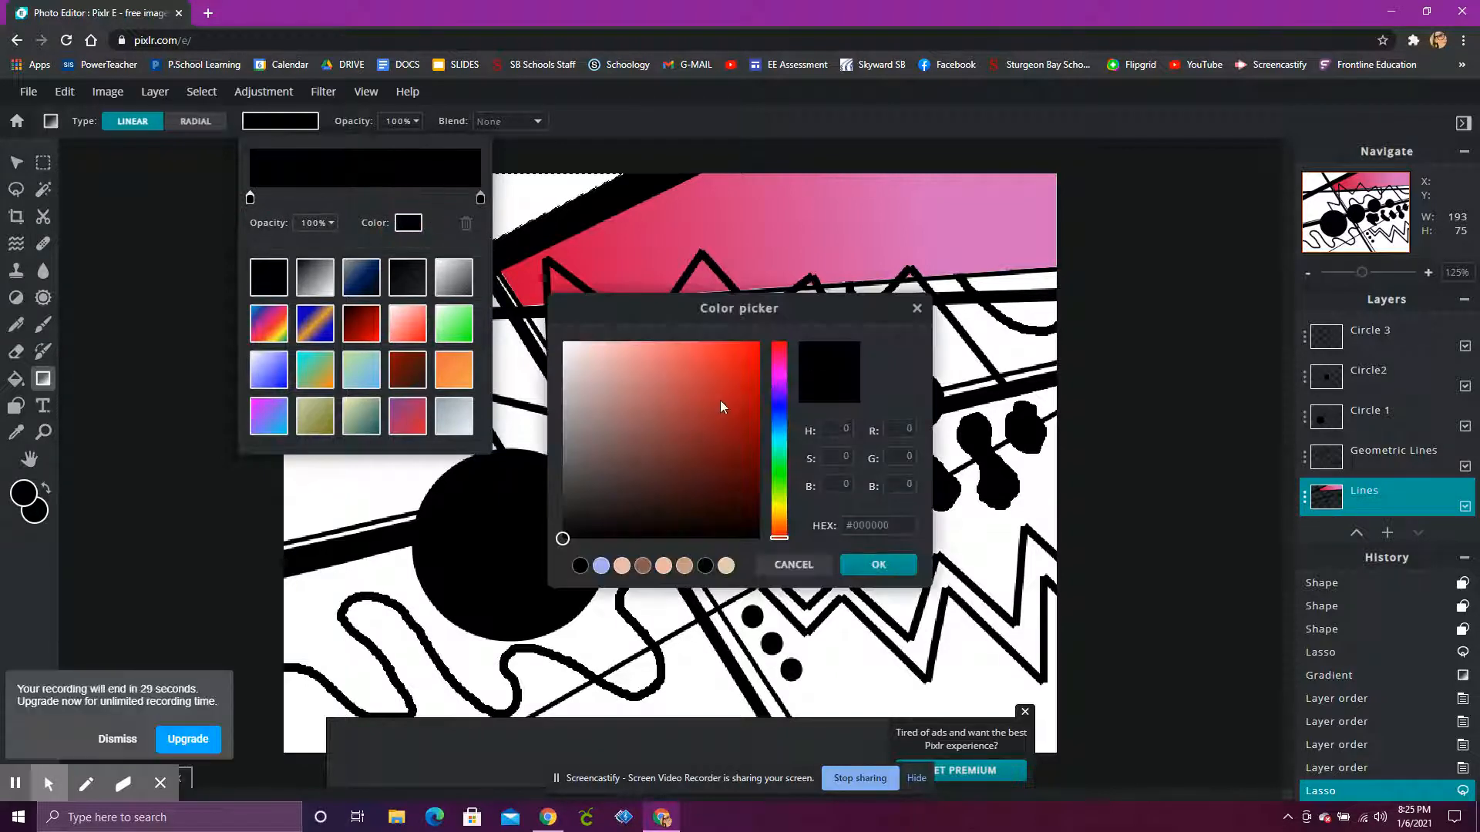
{"action": "left_click", "coordinate": [779, 464]}
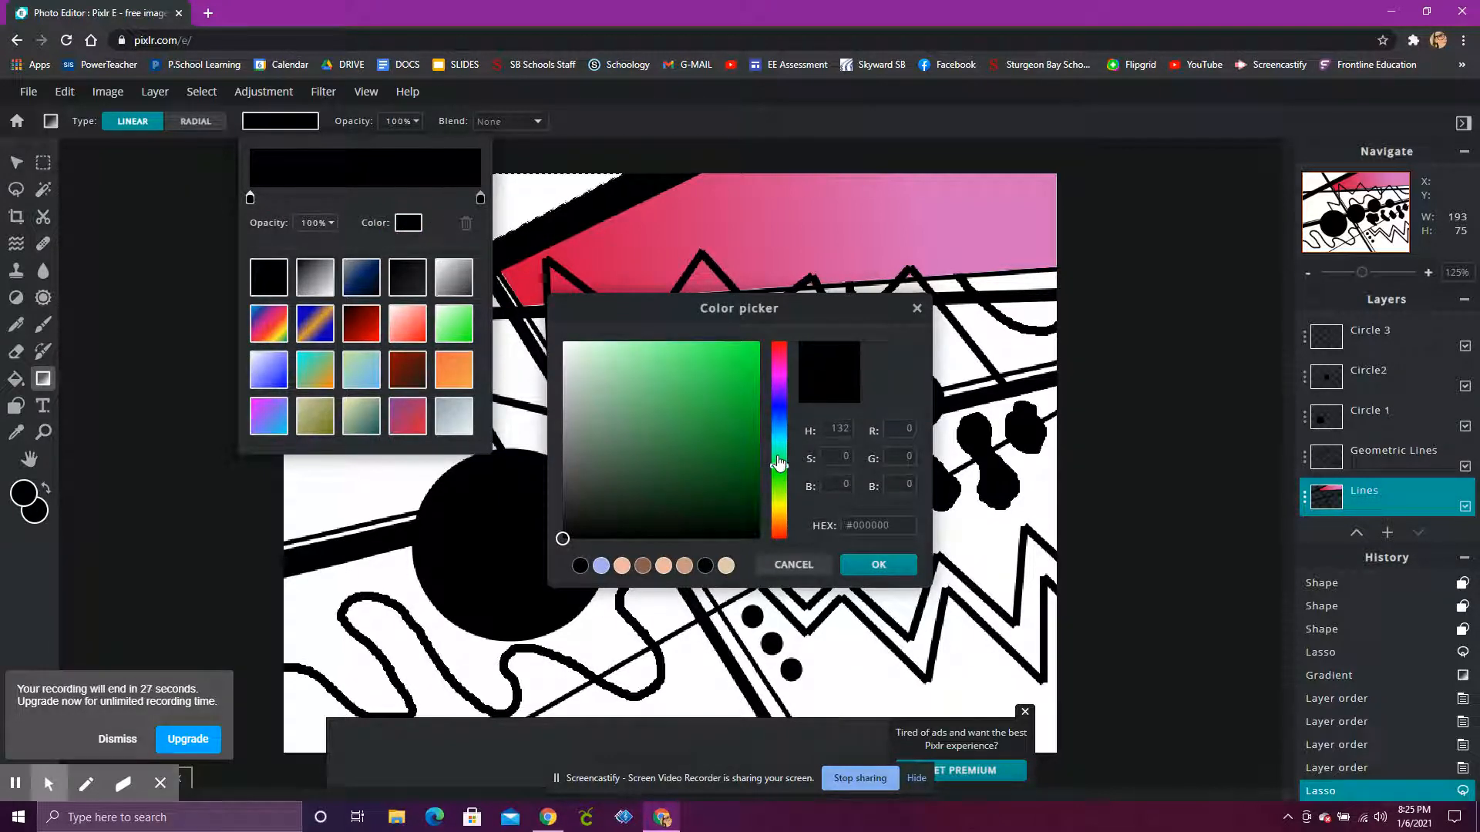
{"action": "left_click", "coordinate": [709, 420]}
{"action": "left_click", "coordinate": [860, 569]}
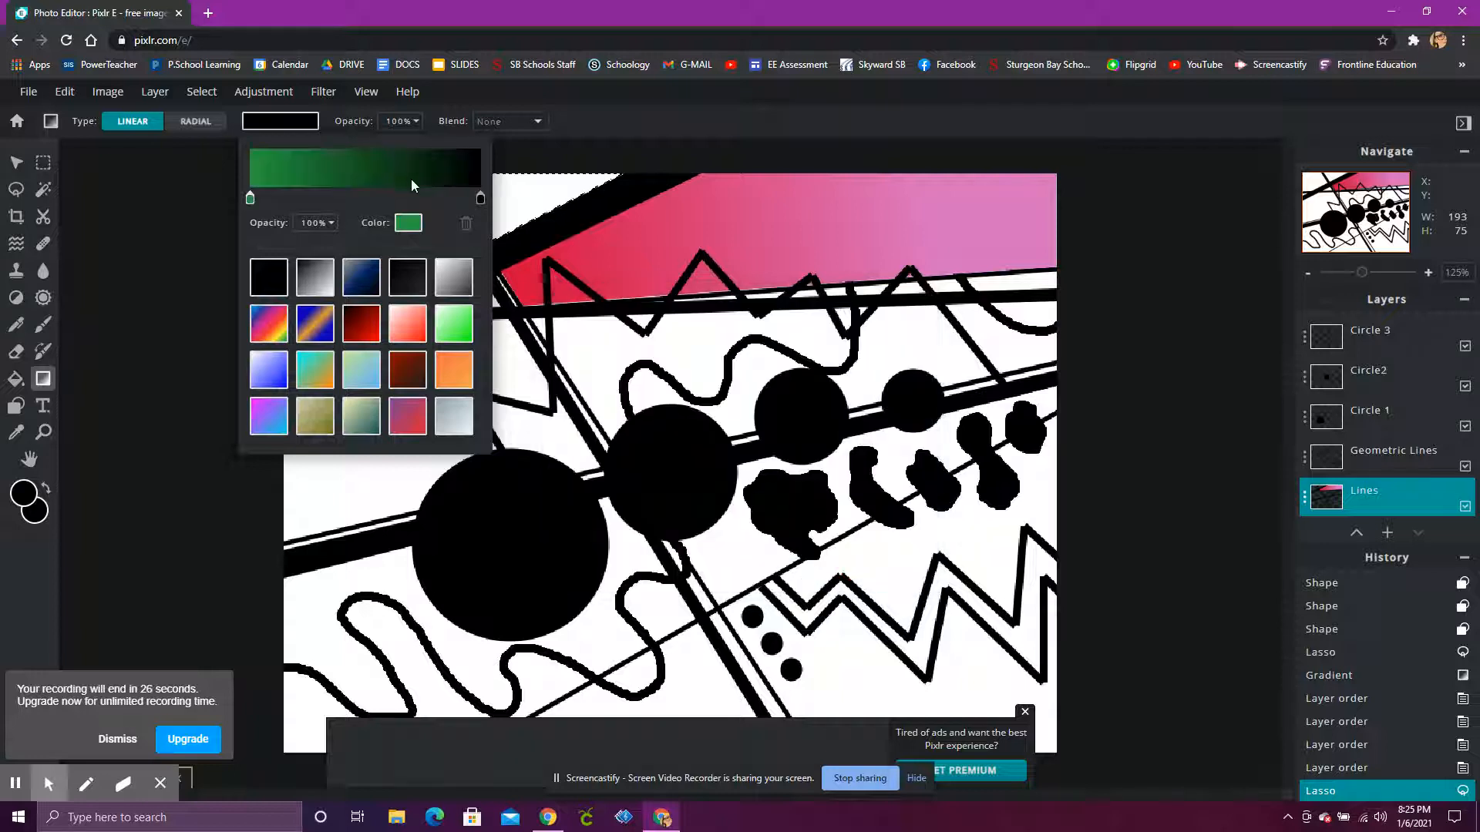
Step: Set the gradient's end colour to a medium blue with hue 199 and apply the gradient left to right across the selected triangle
{"action": "left_click", "coordinate": [480, 198]}
{"action": "left_click", "coordinate": [408, 222]}
{"action": "left_click", "coordinate": [780, 430]}
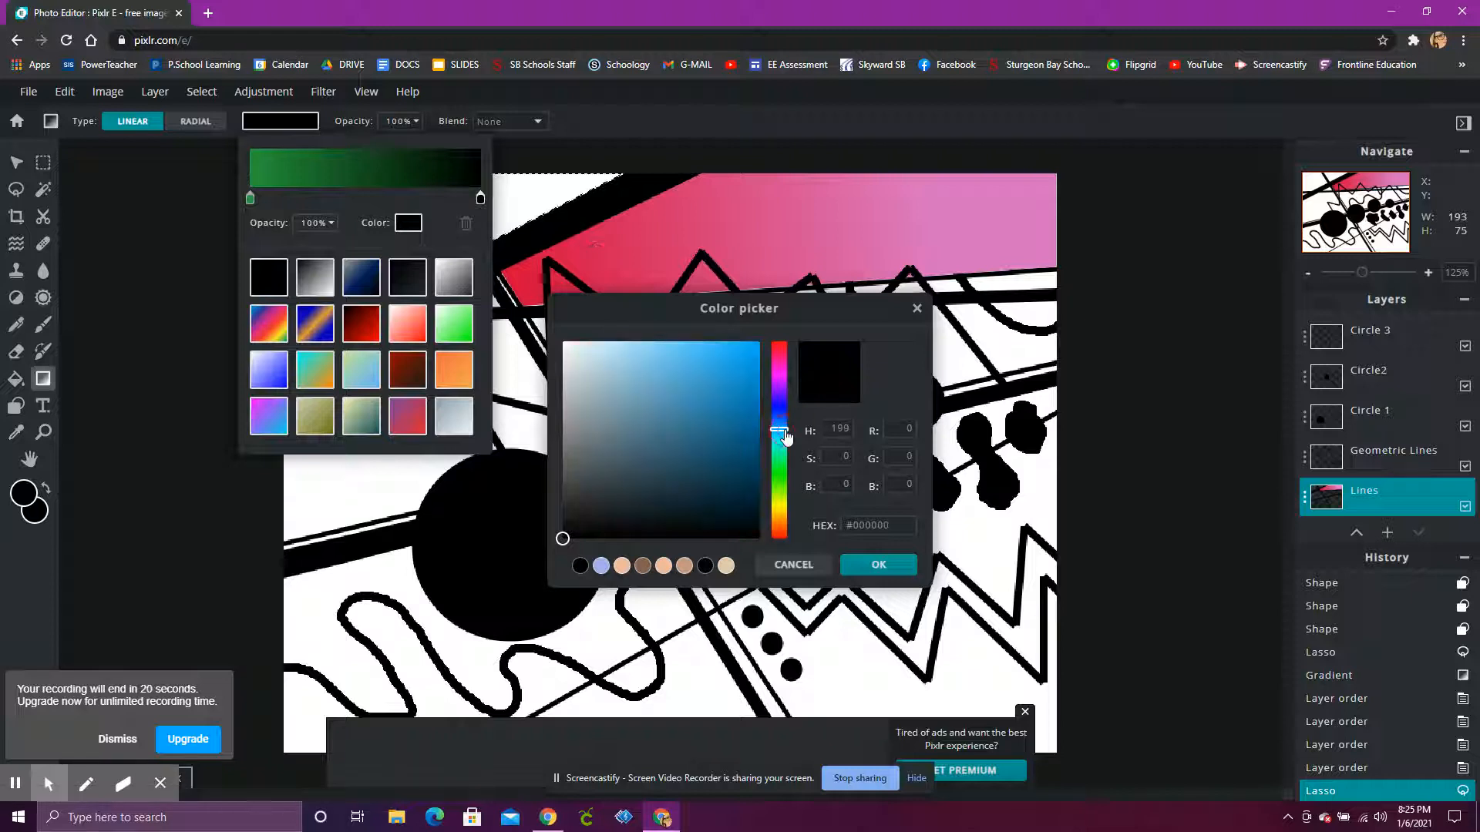
{"action": "left_click", "coordinate": [692, 385]}
{"action": "left_click", "coordinate": [867, 570]}
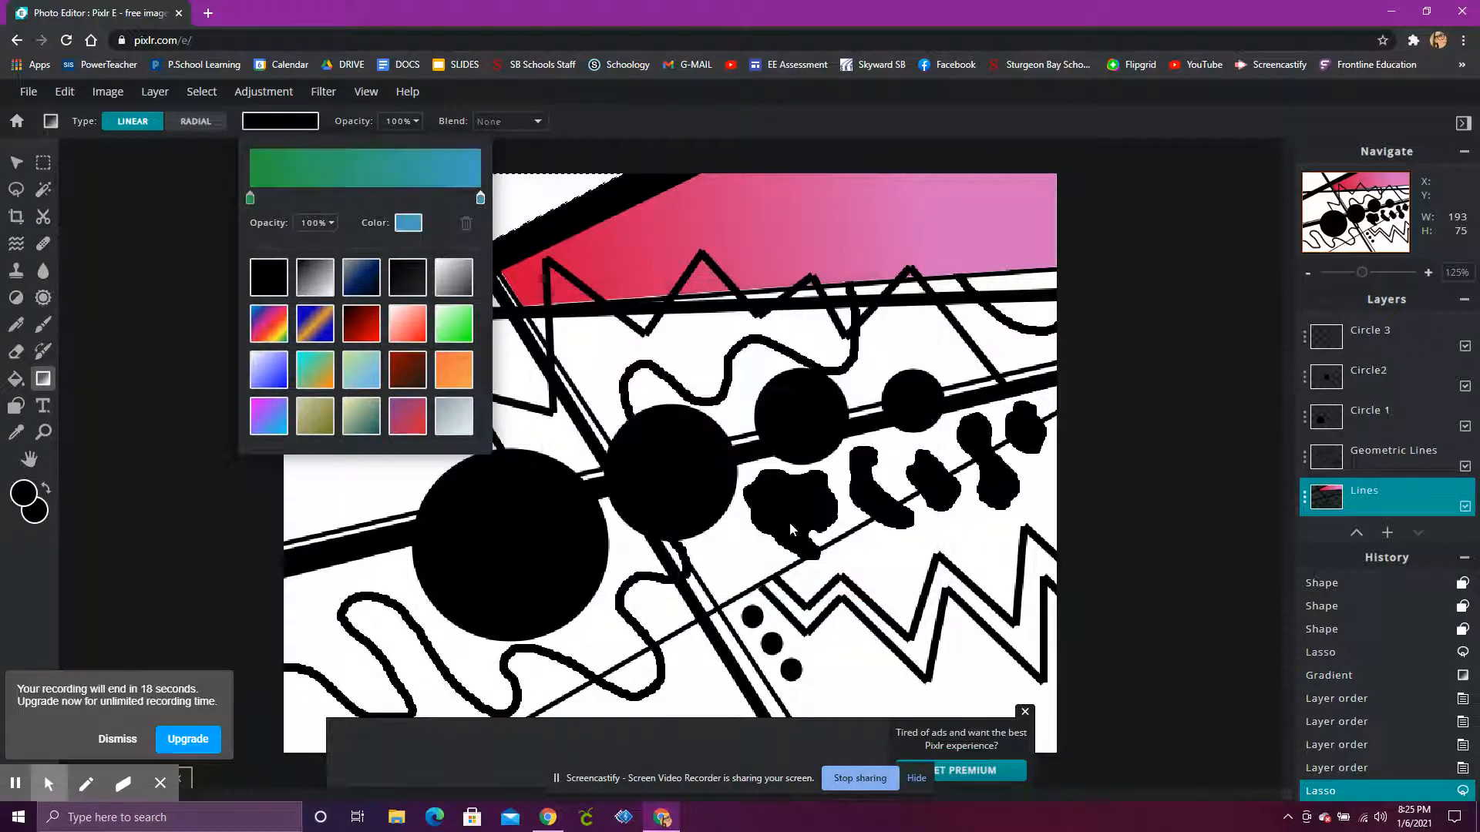
{"action": "left_click", "coordinate": [173, 178]}
{"action": "left_click_drag", "start_coordinate": [468, 208], "coordinate": [566, 185]}
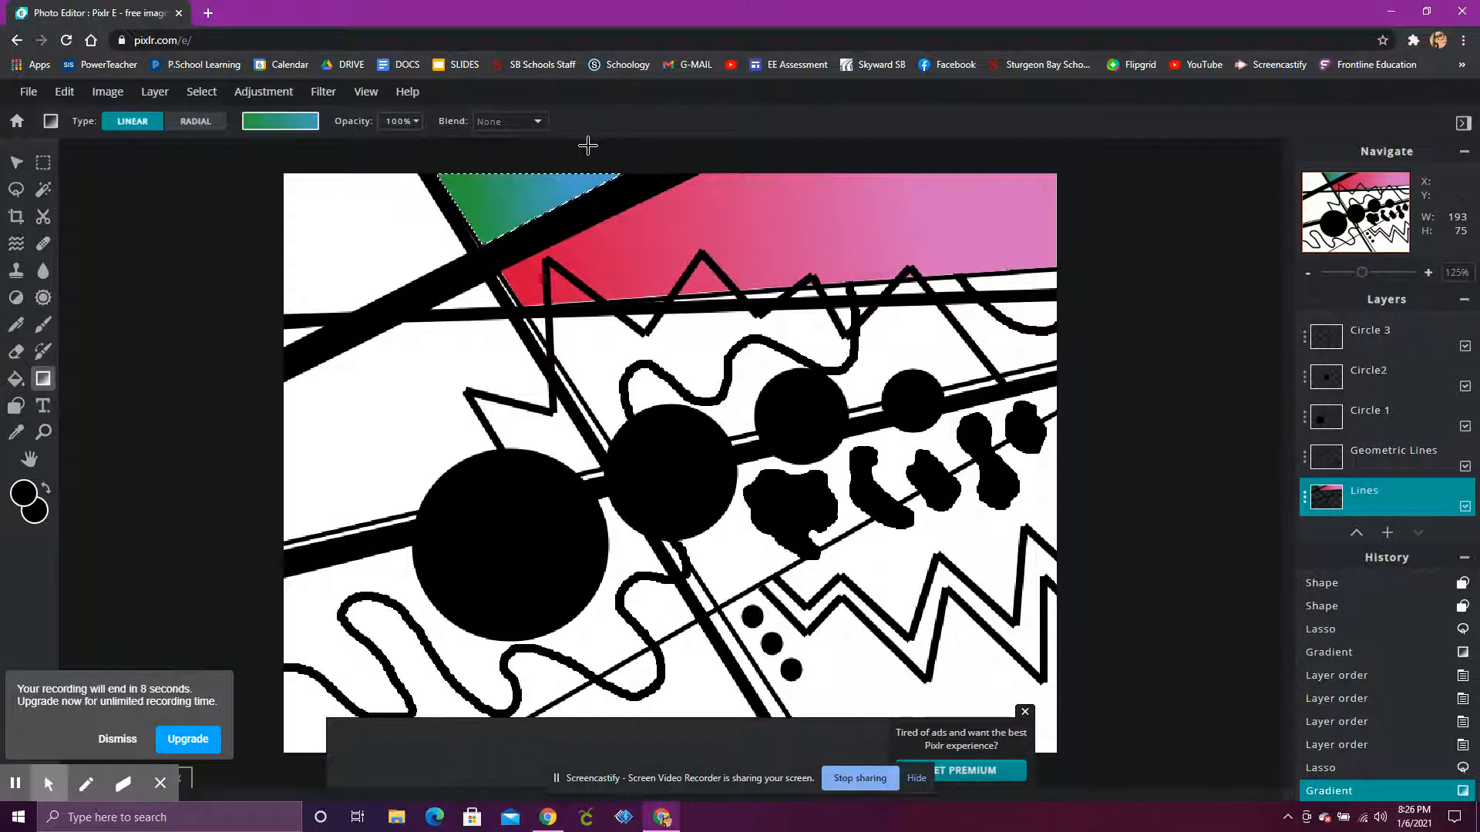